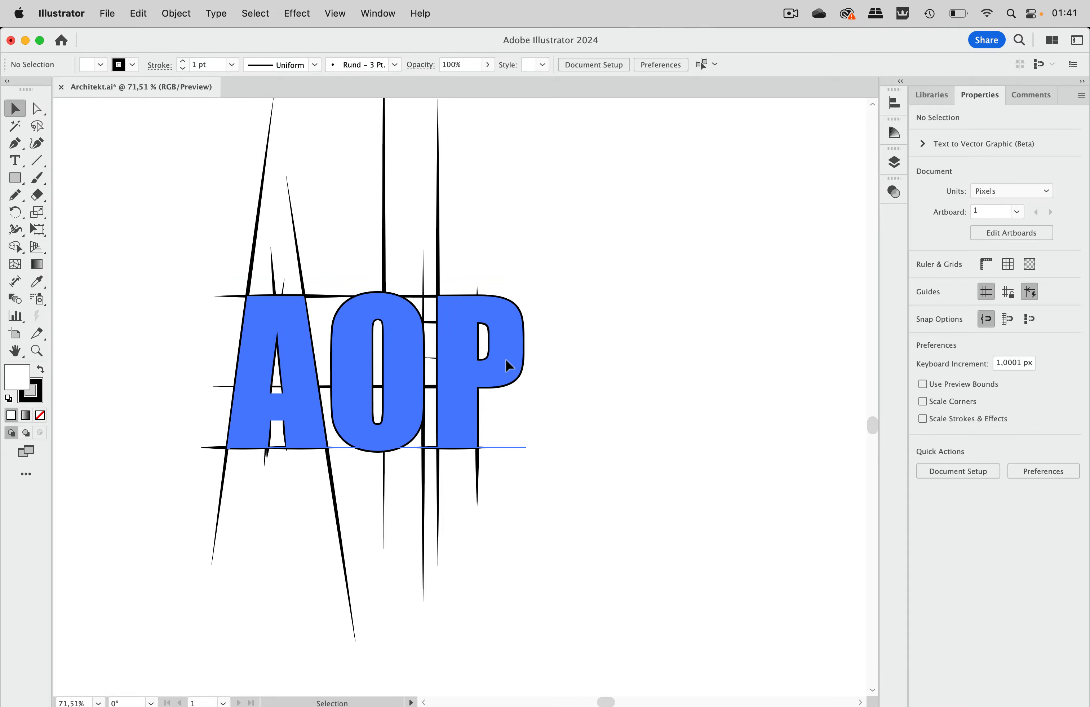
left_click(506, 359)
left_click(602, 340)
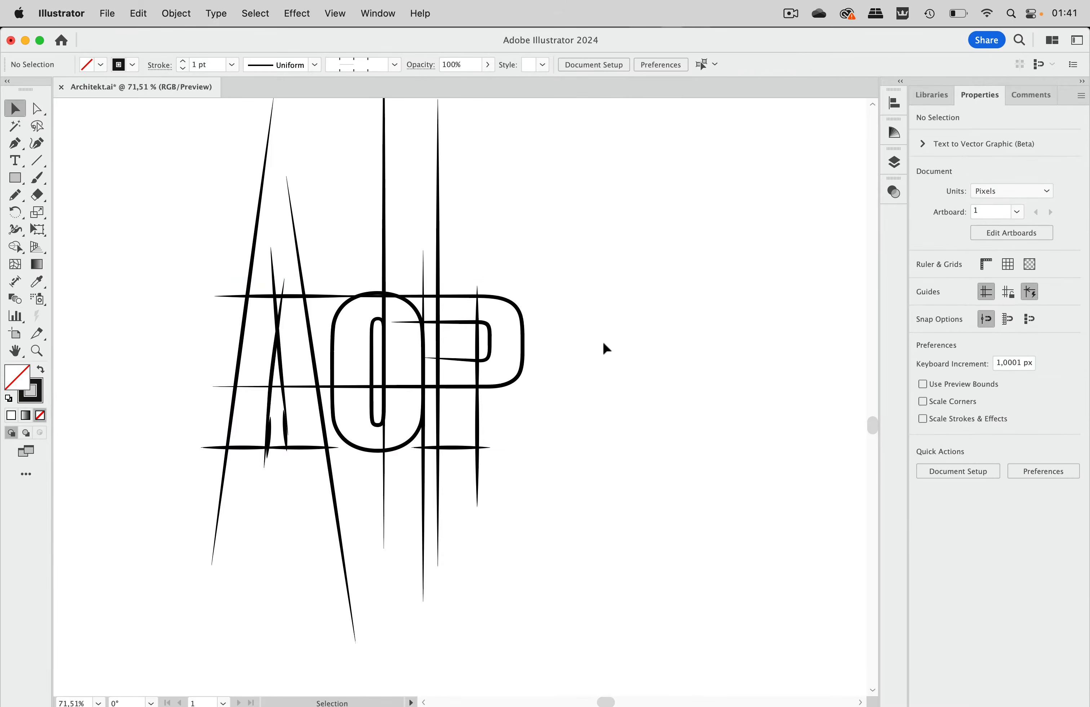
scroll(614, 247, "right", 5)
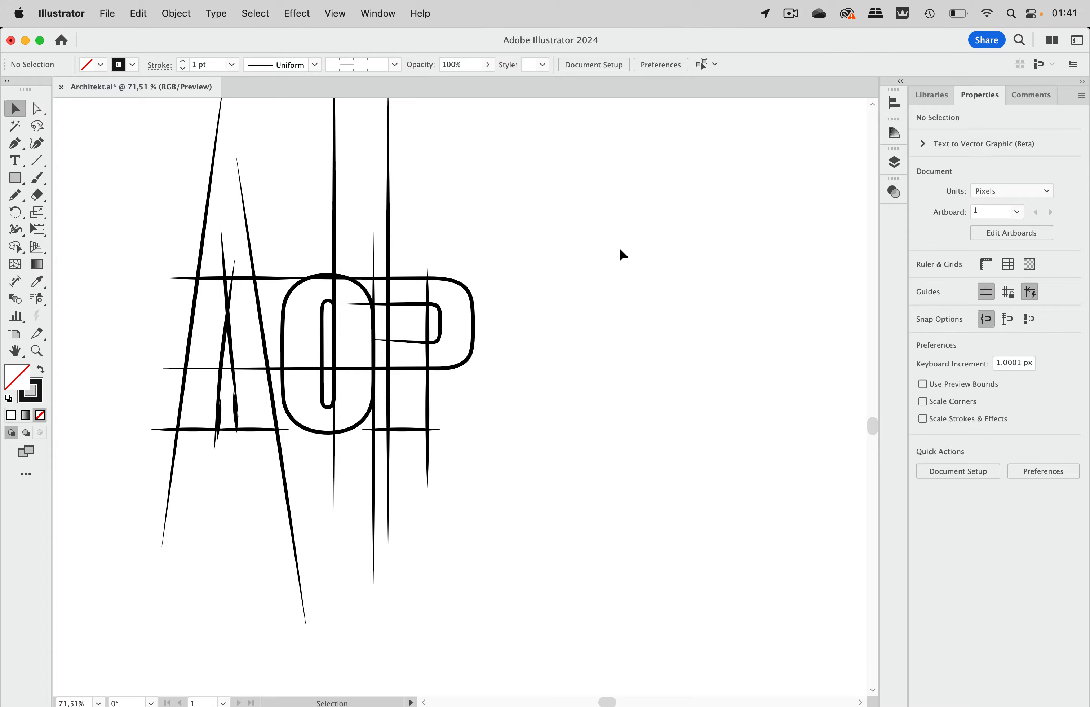
Create a new document and draw a horizontal line about 133 mm long across the upper part of the artboard.
key("super+alt+n")
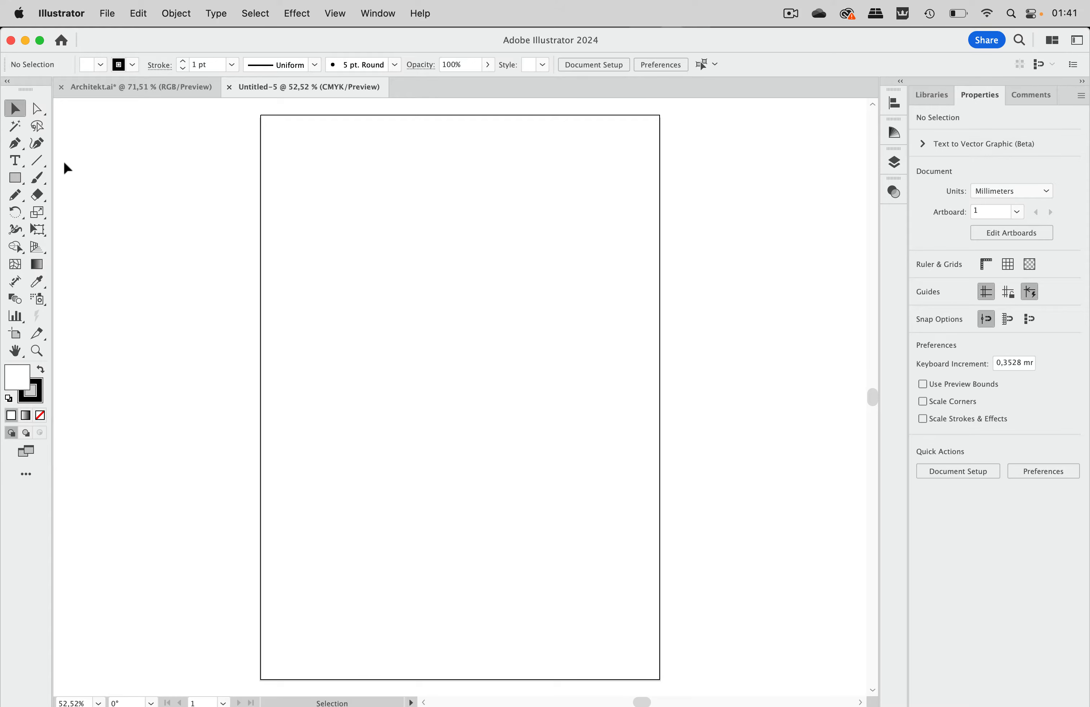
left_click(39, 163)
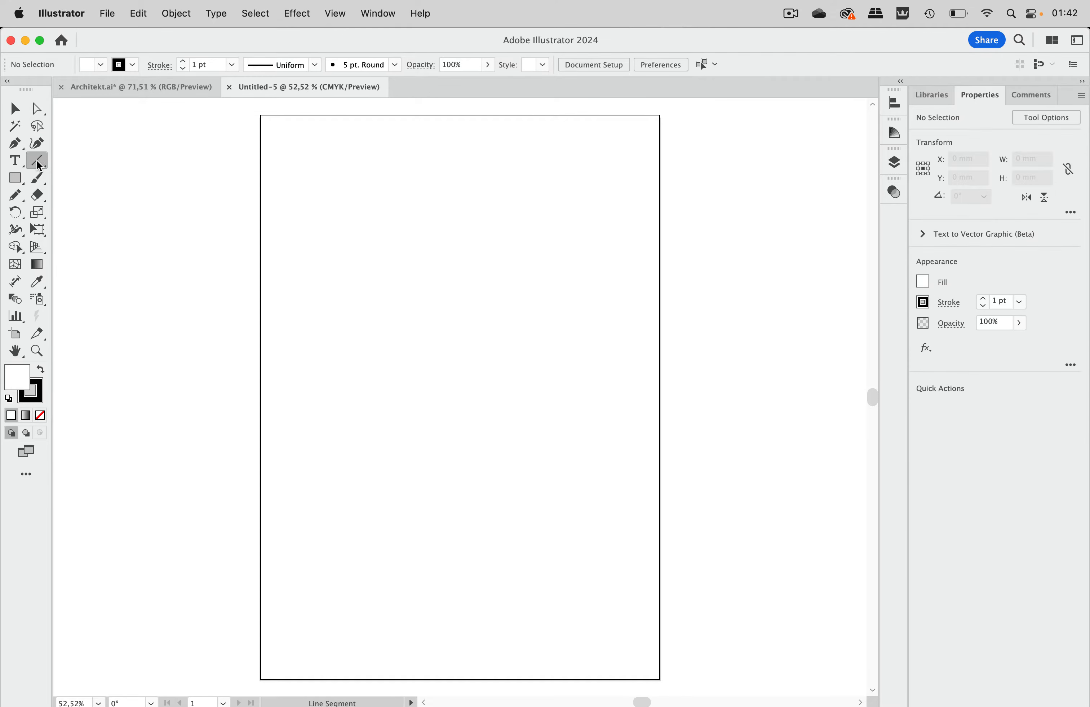
left_click_drag(329, 205, 581, 205)
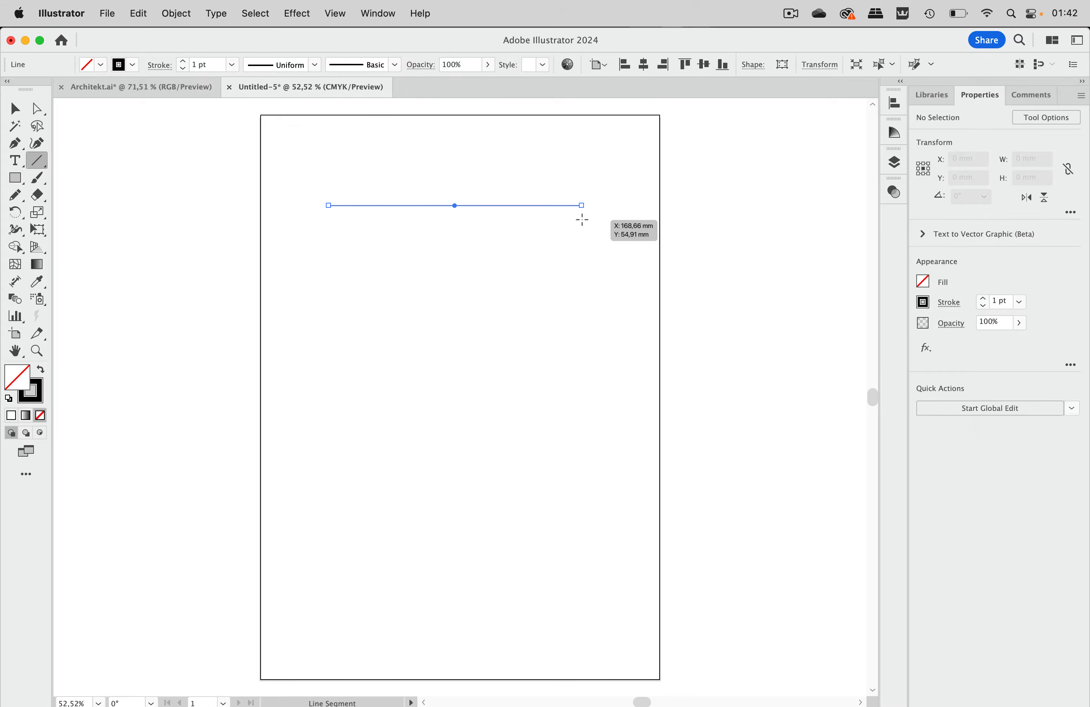
Give the line the lens-shaped width profile that tapers at both ends and set its stroke weight to 2 pt.
left_click(315, 64)
left_click(284, 113)
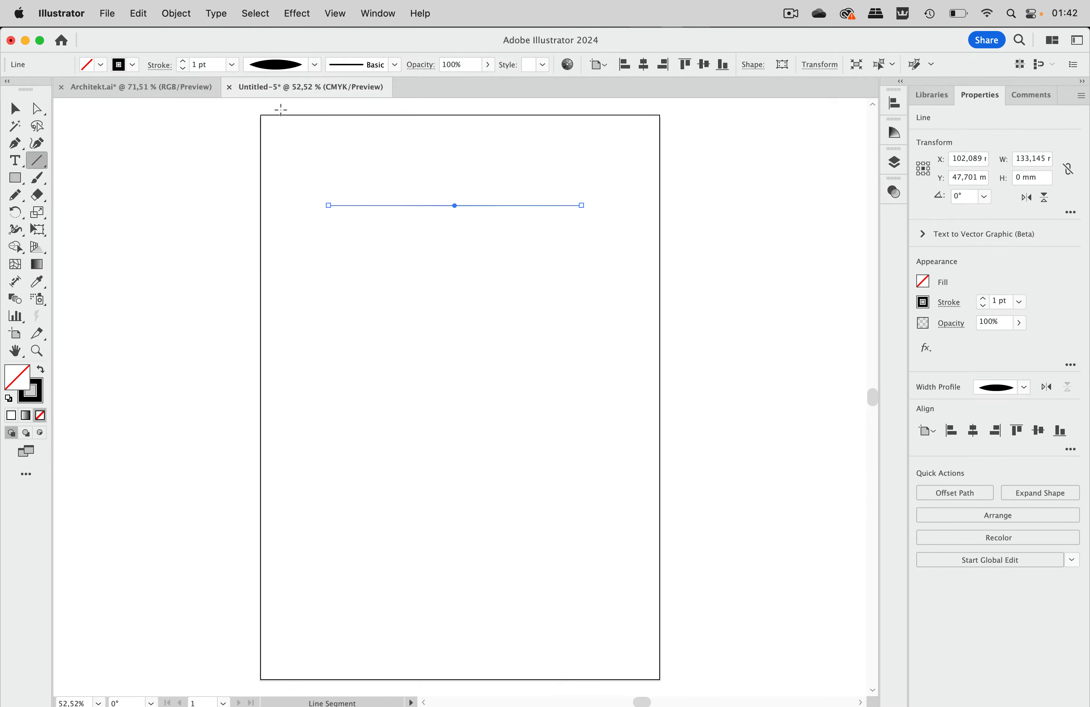
scroll(481, 222, "up", 5)
scroll(482, 222, "up", 2)
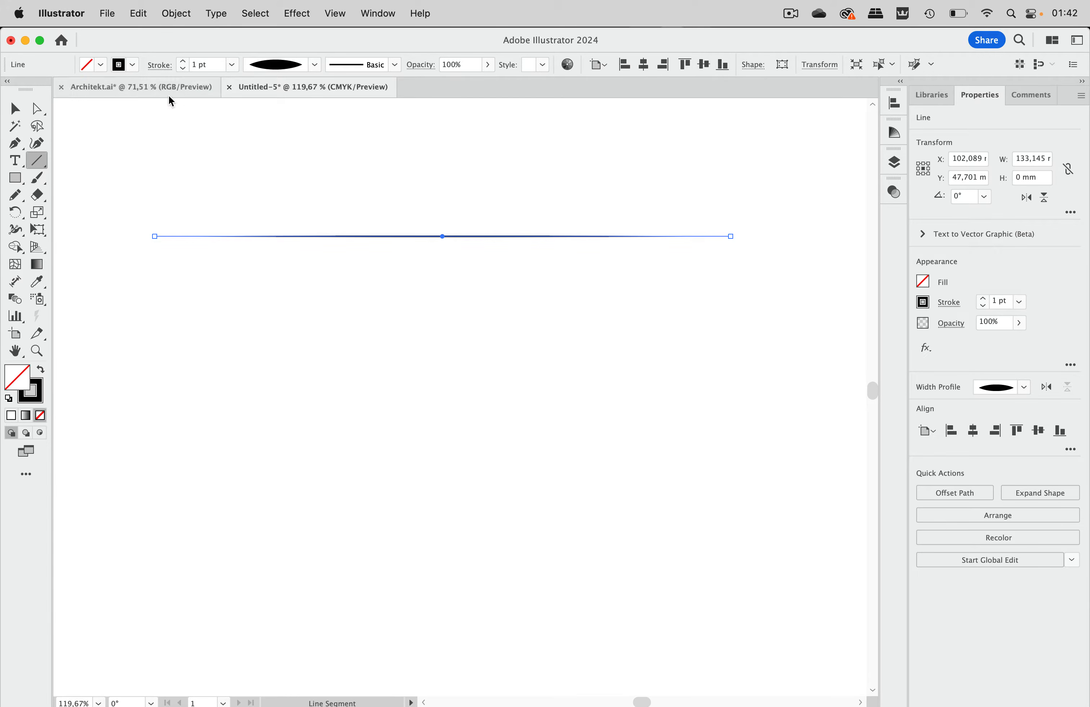
left_click(183, 60)
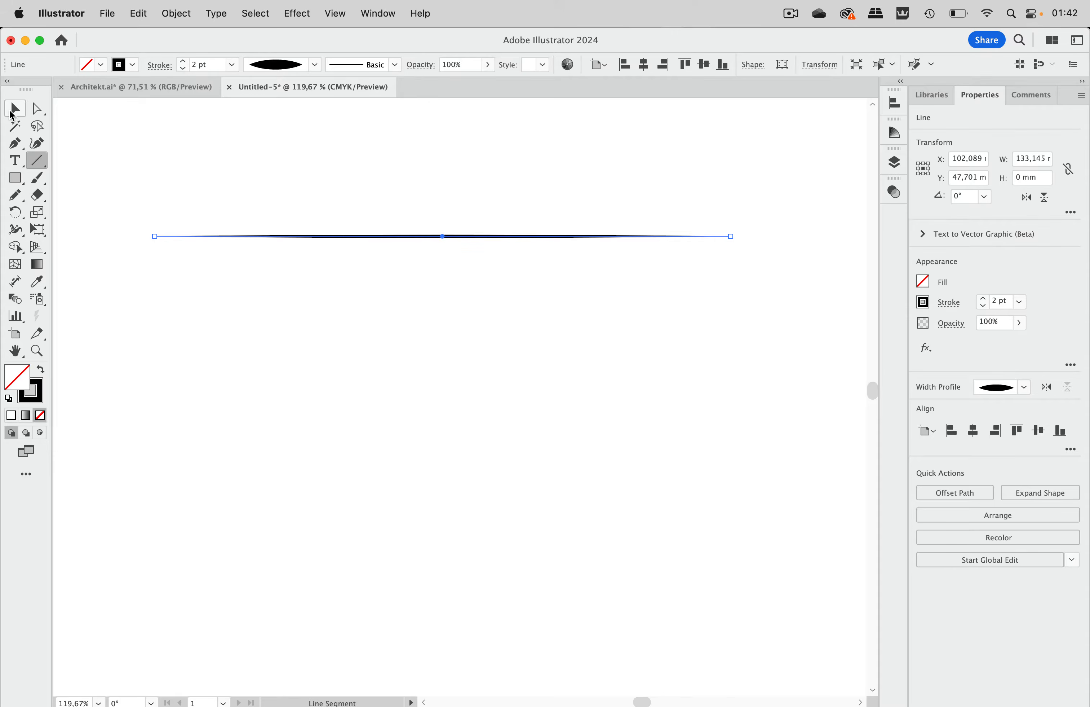
left_click(11, 111)
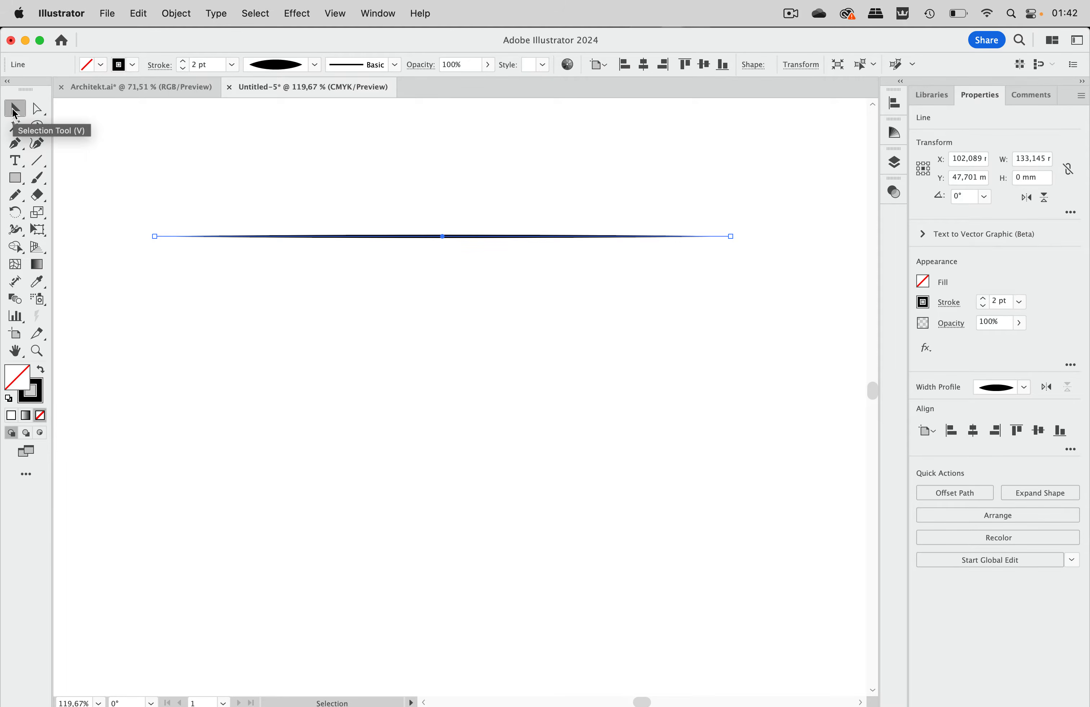
left_click(469, 209)
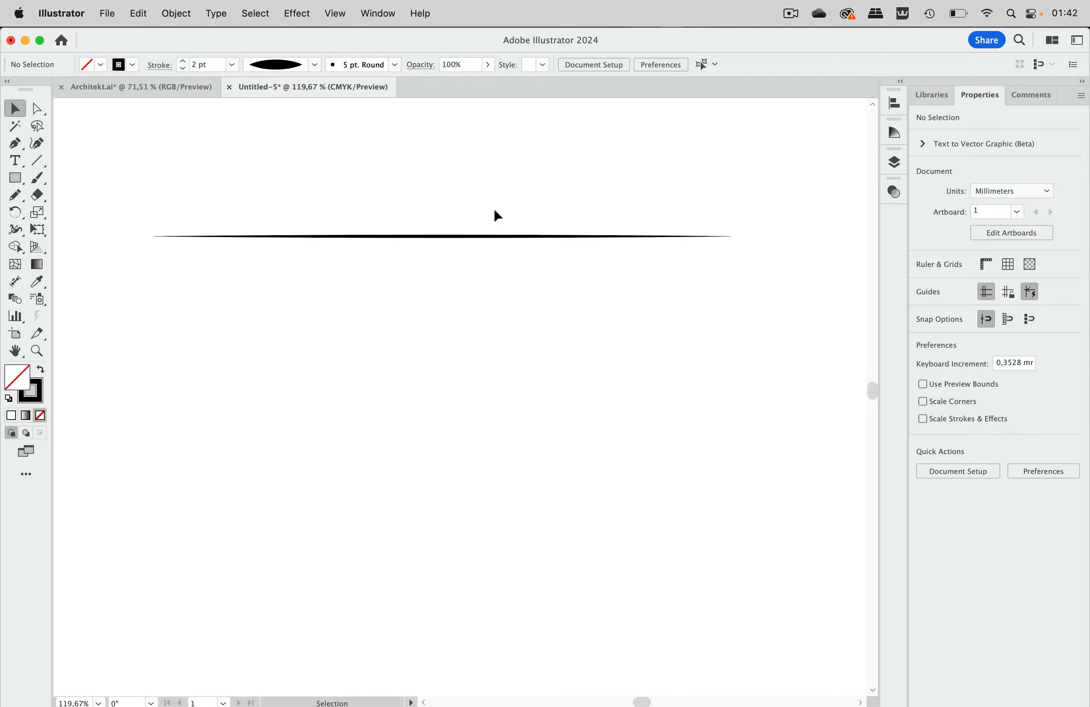
Draw a rectangle about 43.1 mm by 1.9 mm centred on the line's midpoint and set its stroke to None.
left_click(15, 178)
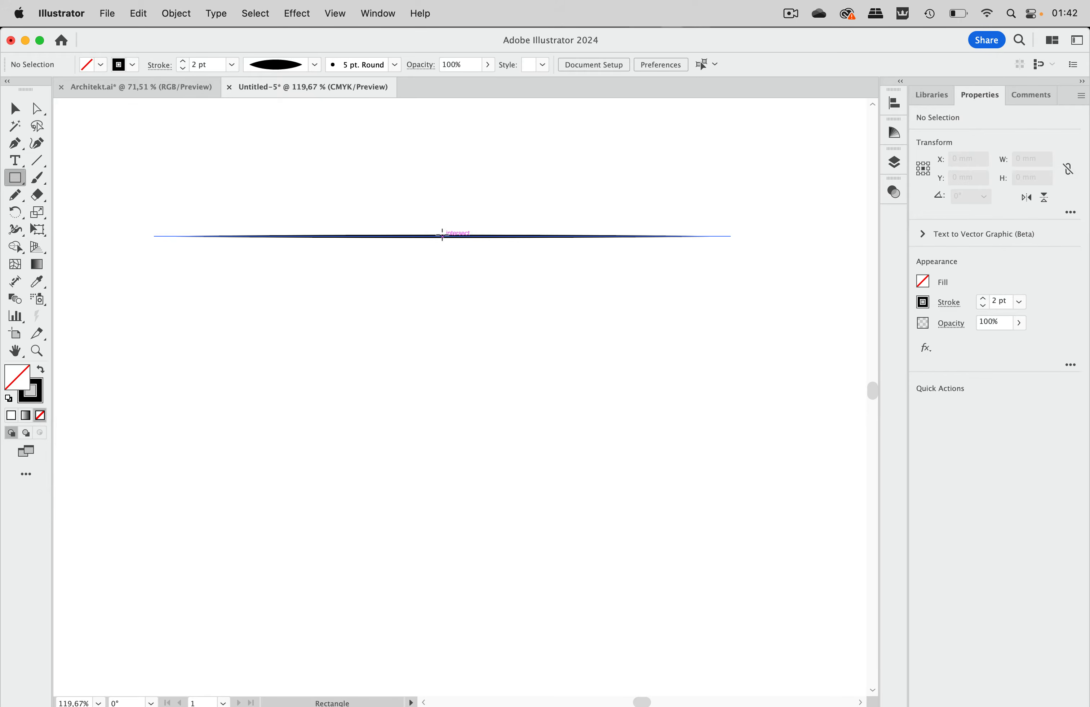
mouse_move(443, 236)
left_mouse_down()
mouse_move(546, 230)
mouse_move(536, 229)
left_mouse_up()
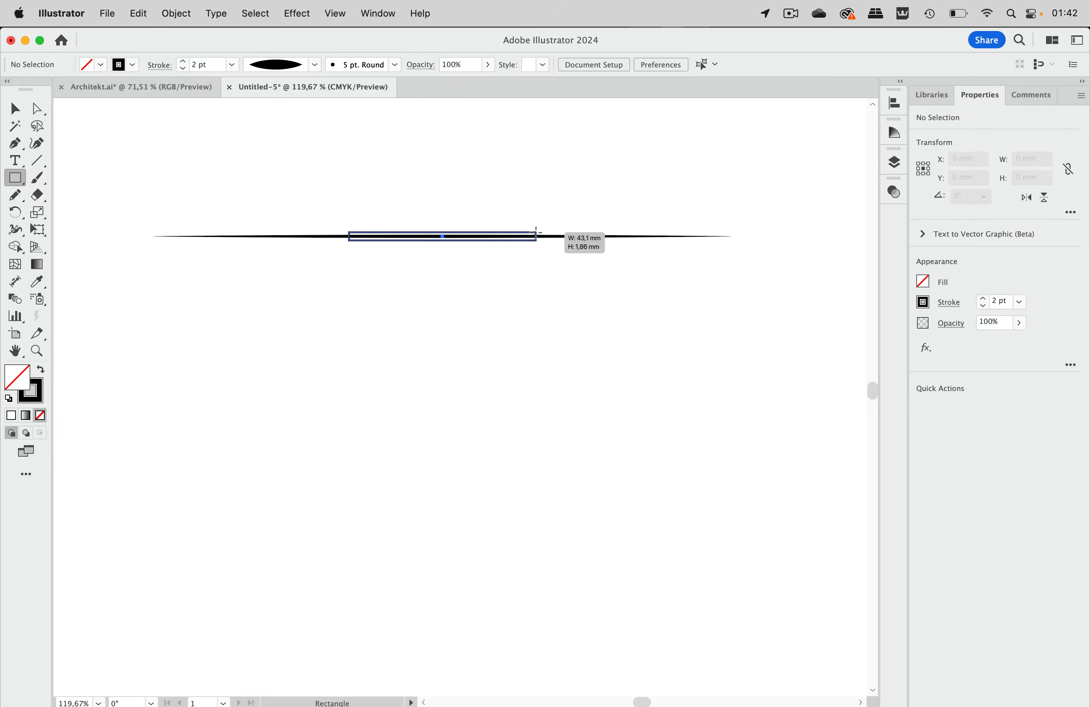
left_click_drag(536, 229, 537, 230)
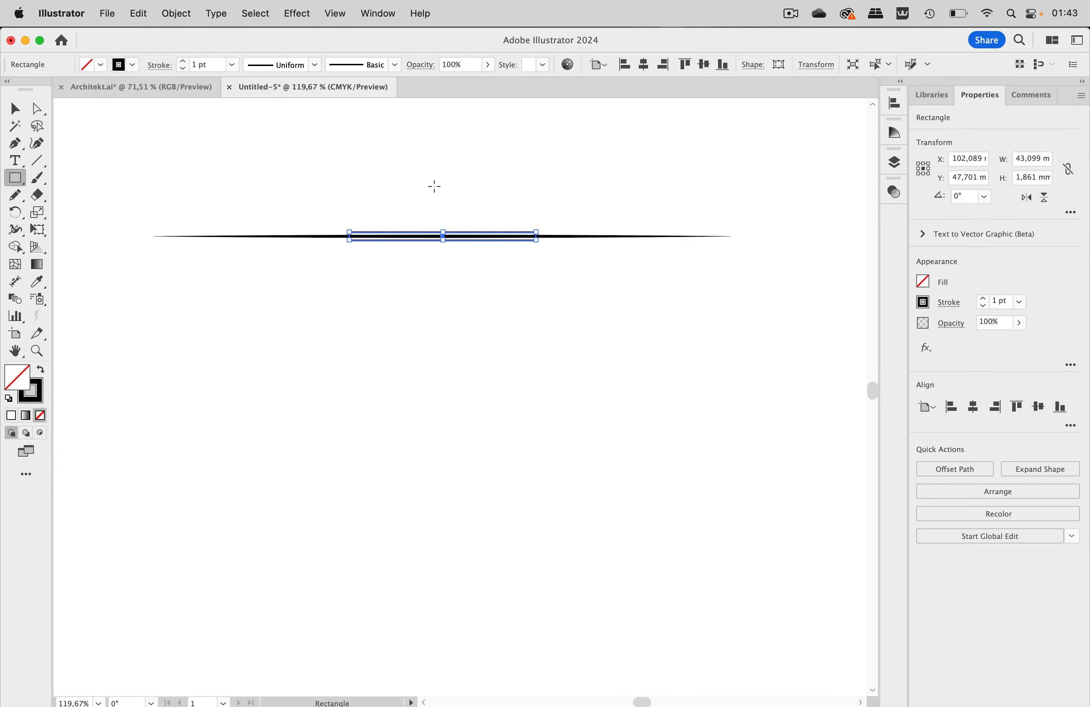
left_click(133, 66)
left_click(9, 88)
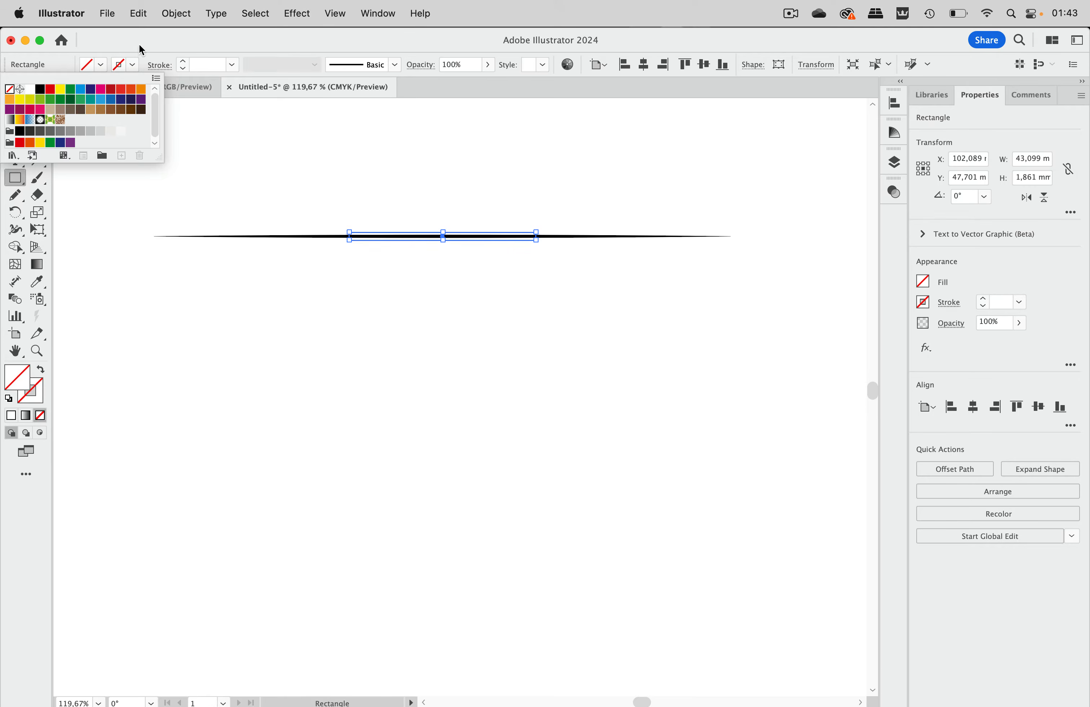
Send the unstroked rectangle to the back, behind the tapered line, and deselect it.
left_click(14, 108)
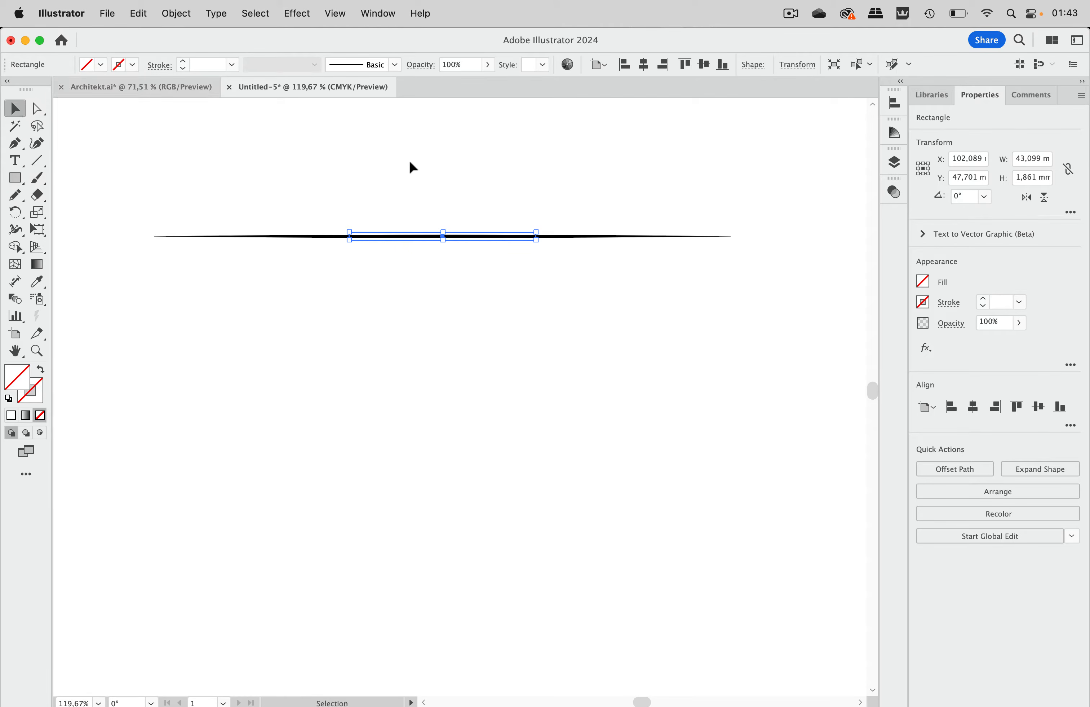
left_click(186, 13)
mouse_move(193, 55)
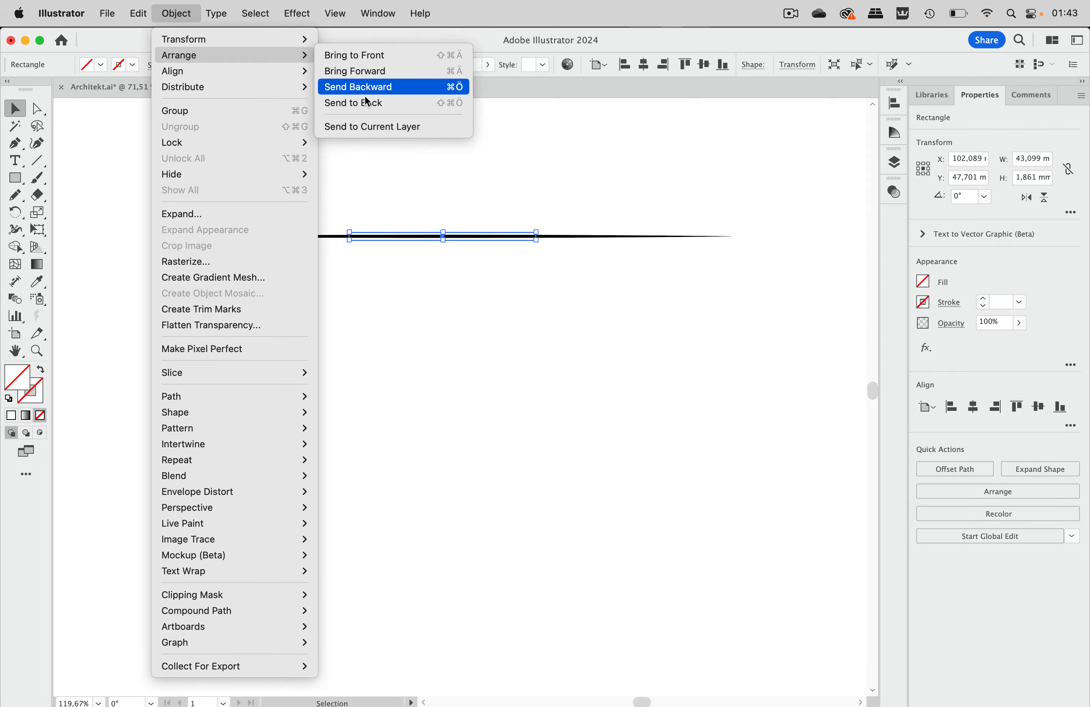
left_click(367, 107)
left_click(554, 212)
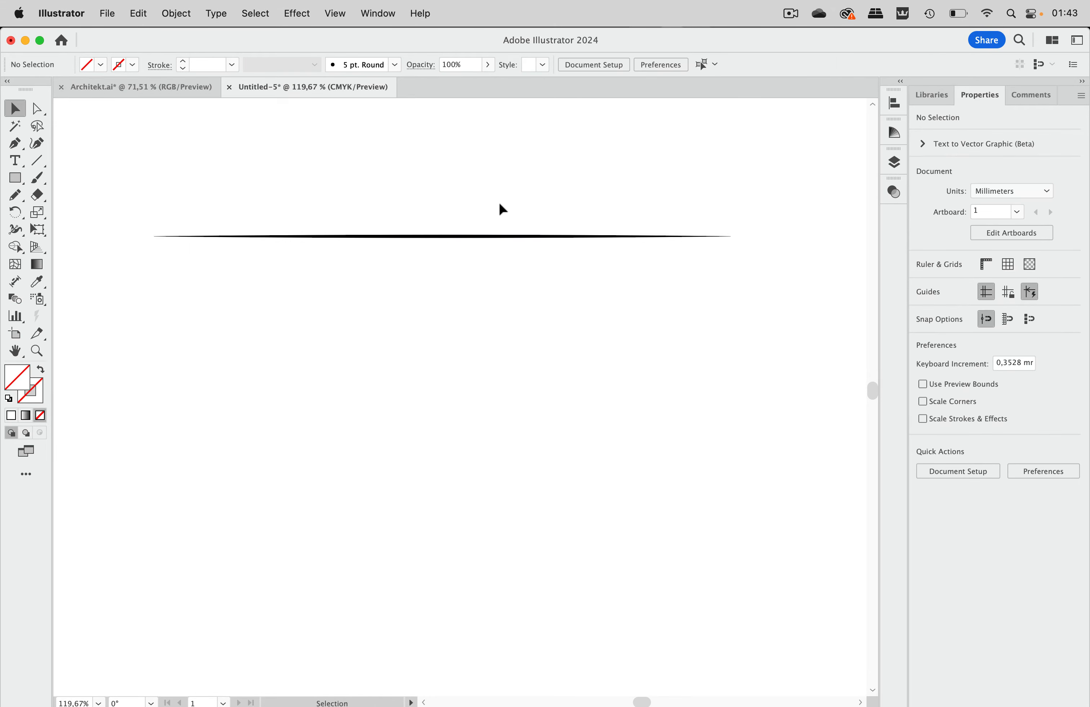
Show the brush library and start a new Pattern Brush from the tapered line together with its invisible rectangle.
left_click_drag(443, 201, 475, 213)
left_click(379, 13)
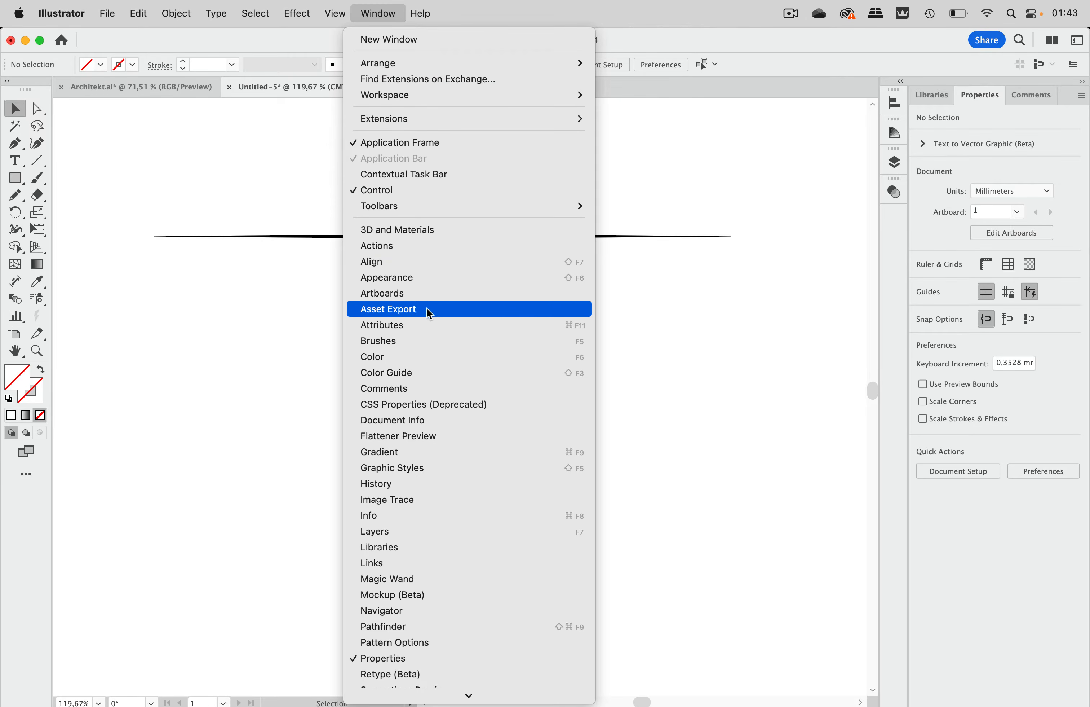
left_click(420, 341)
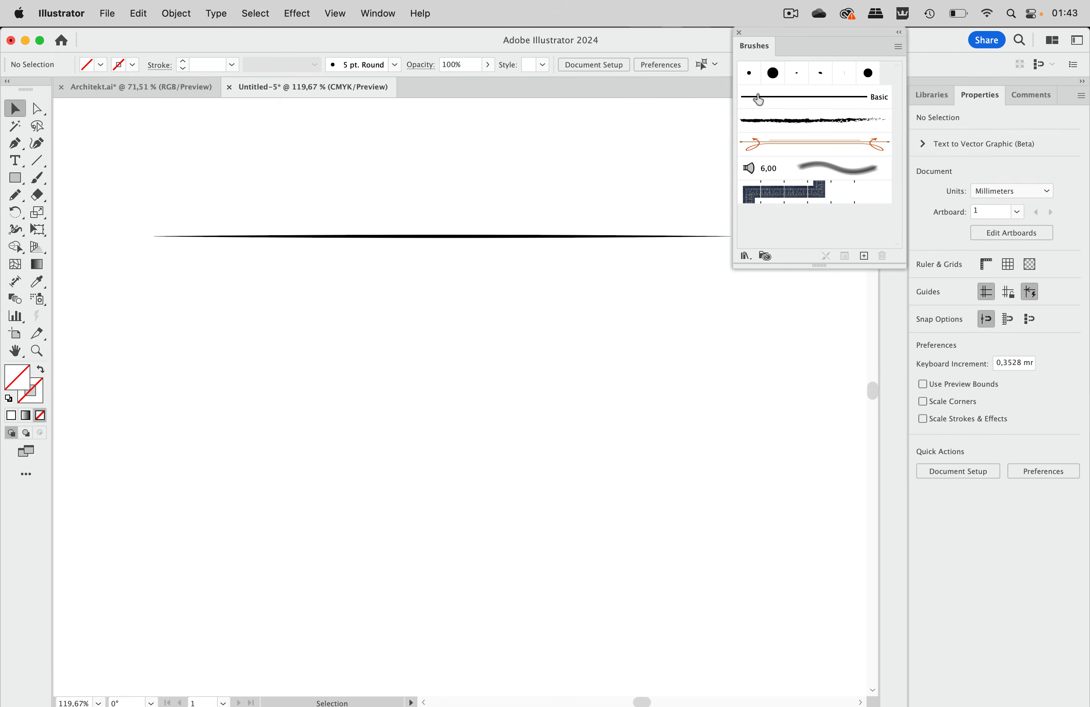
left_click_drag(778, 32, 695, 123)
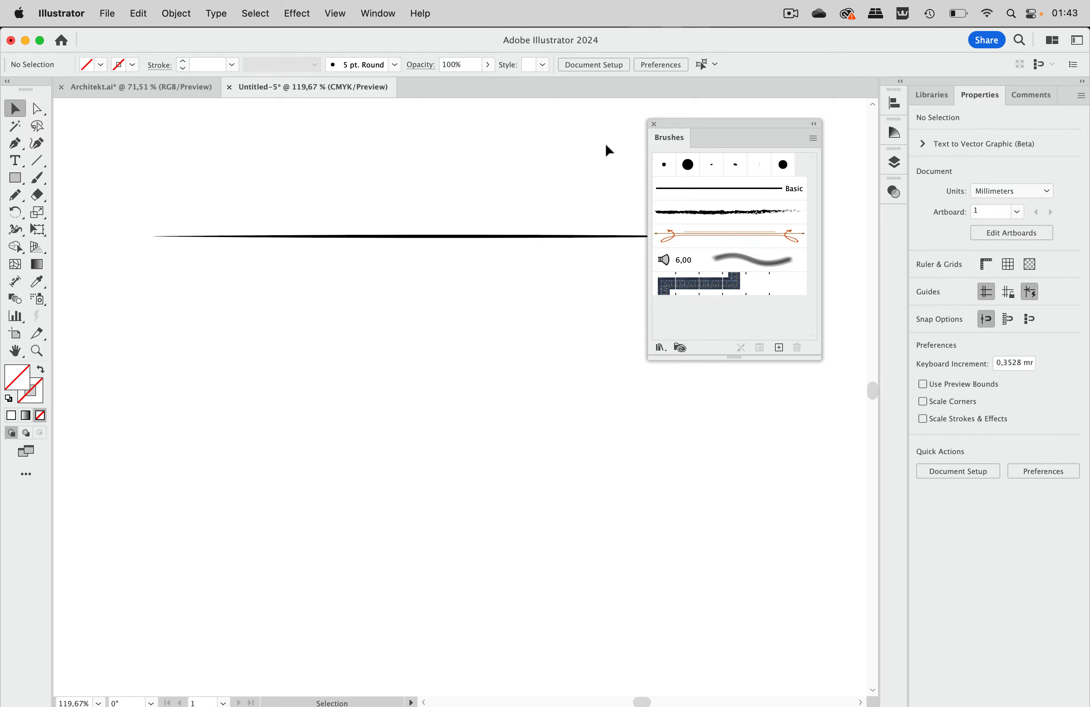
left_click_drag(405, 181, 471, 330)
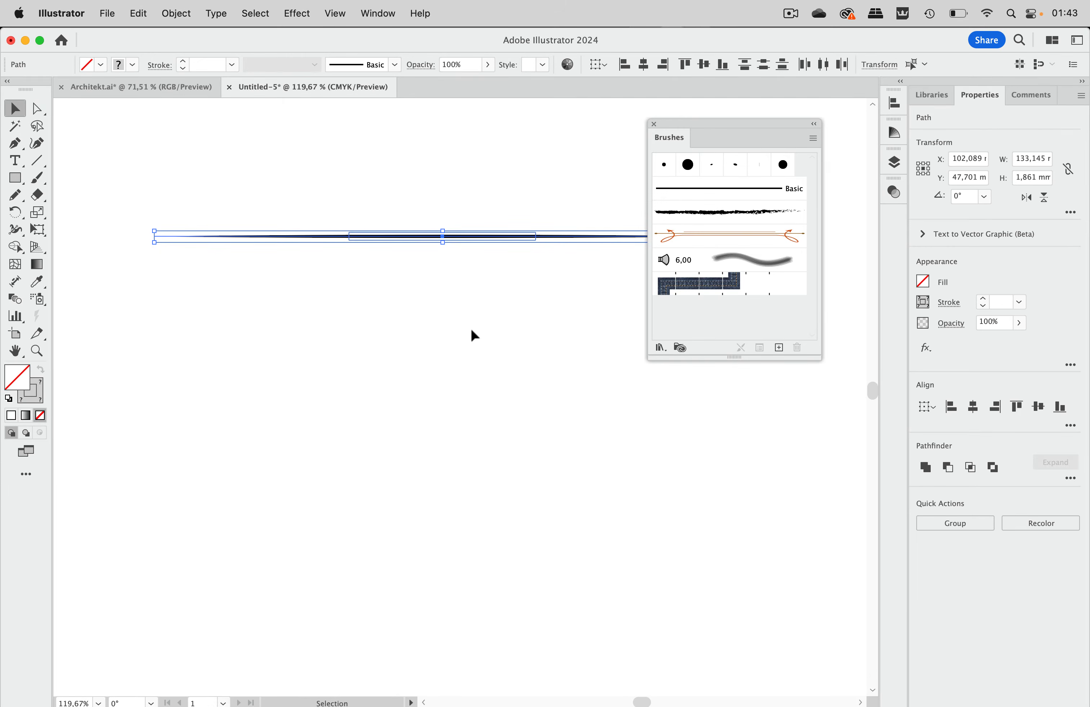
mouse_move(500, 244)
left_mouse_down()
mouse_move(562, 317)
mouse_move(666, 322)
left_mouse_up()
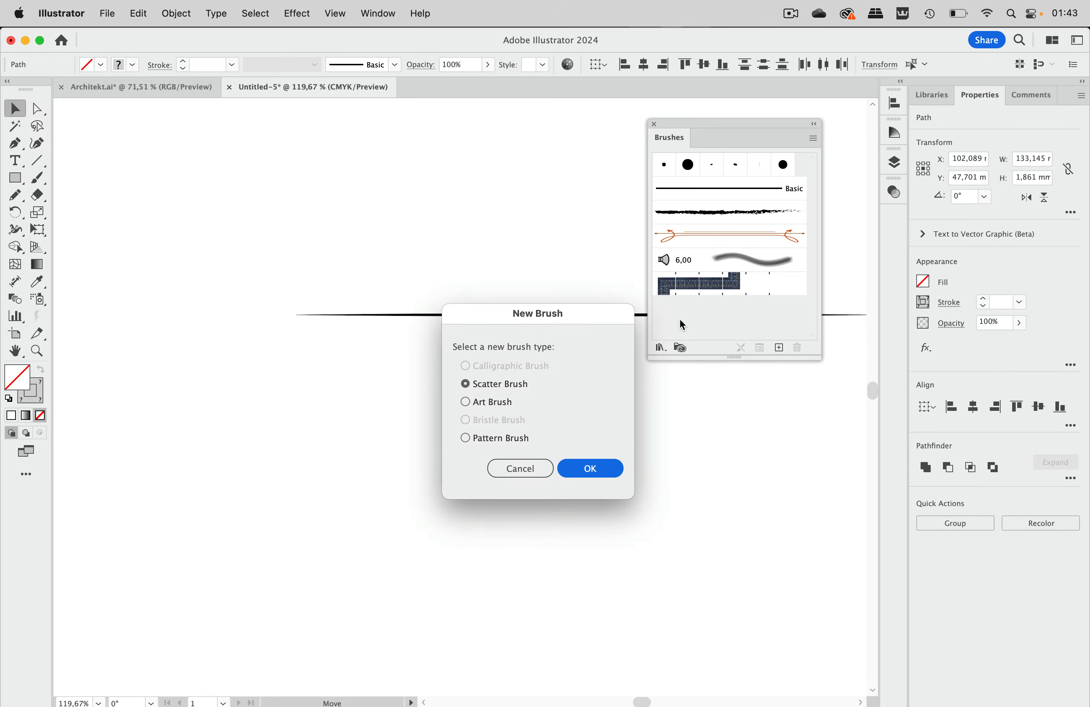
left_click(503, 439)
left_click(591, 469)
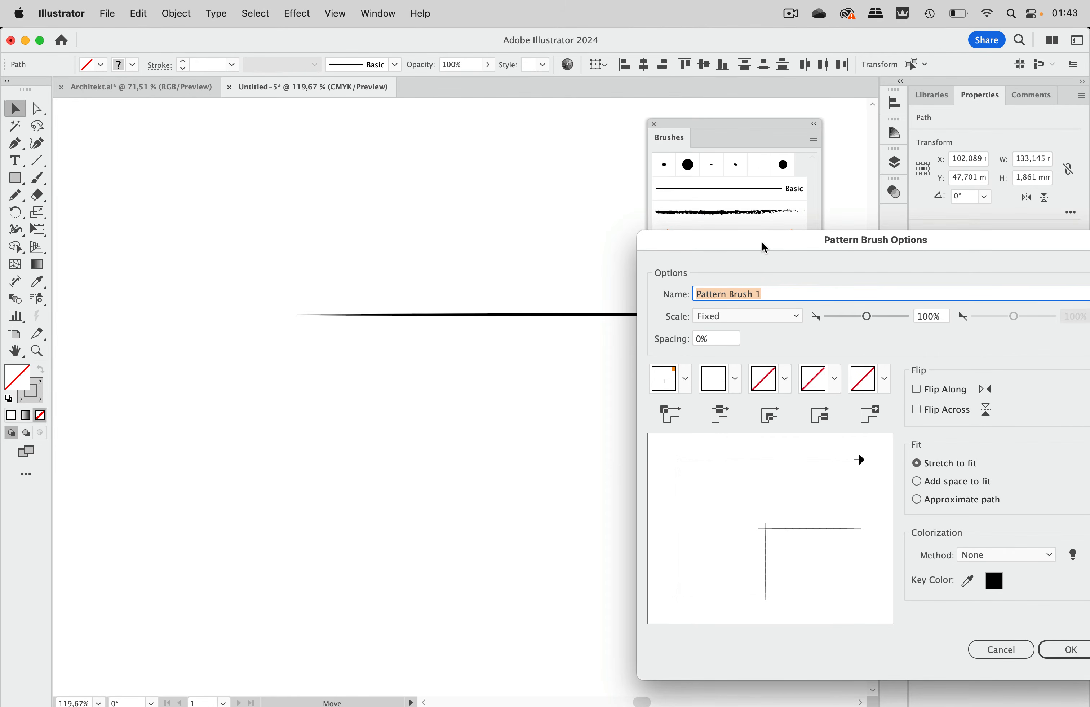
Set the pattern brush's colorization method to Tints and create the brush.
left_click_drag(762, 243, 385, 188)
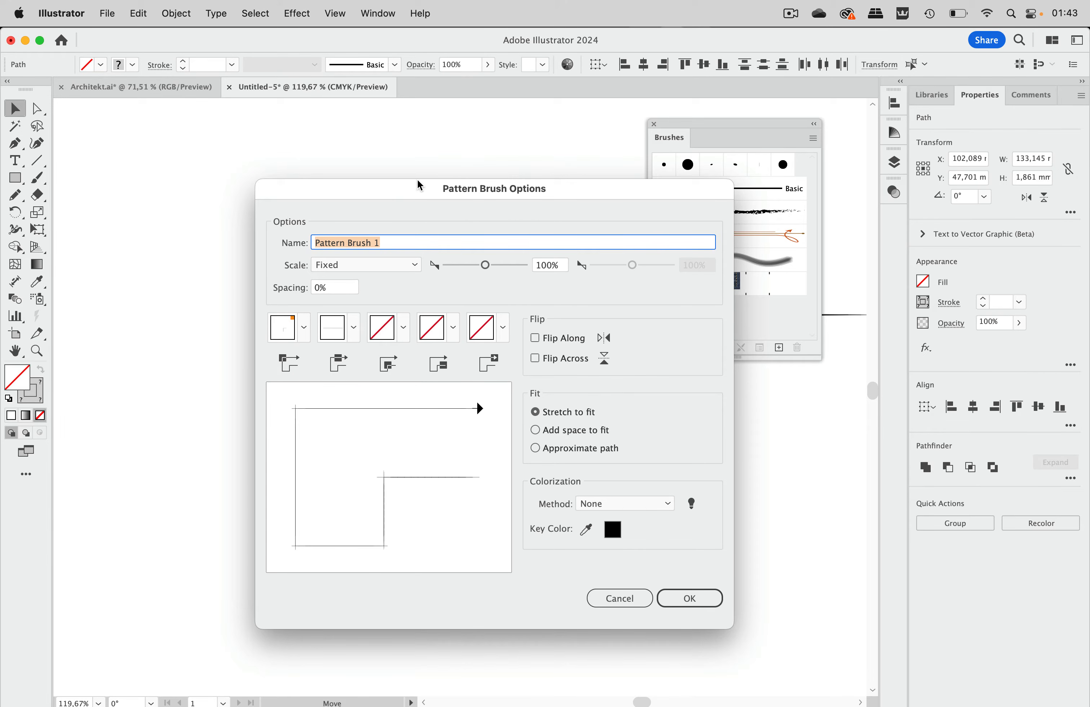
left_click_drag(419, 191, 420, 167)
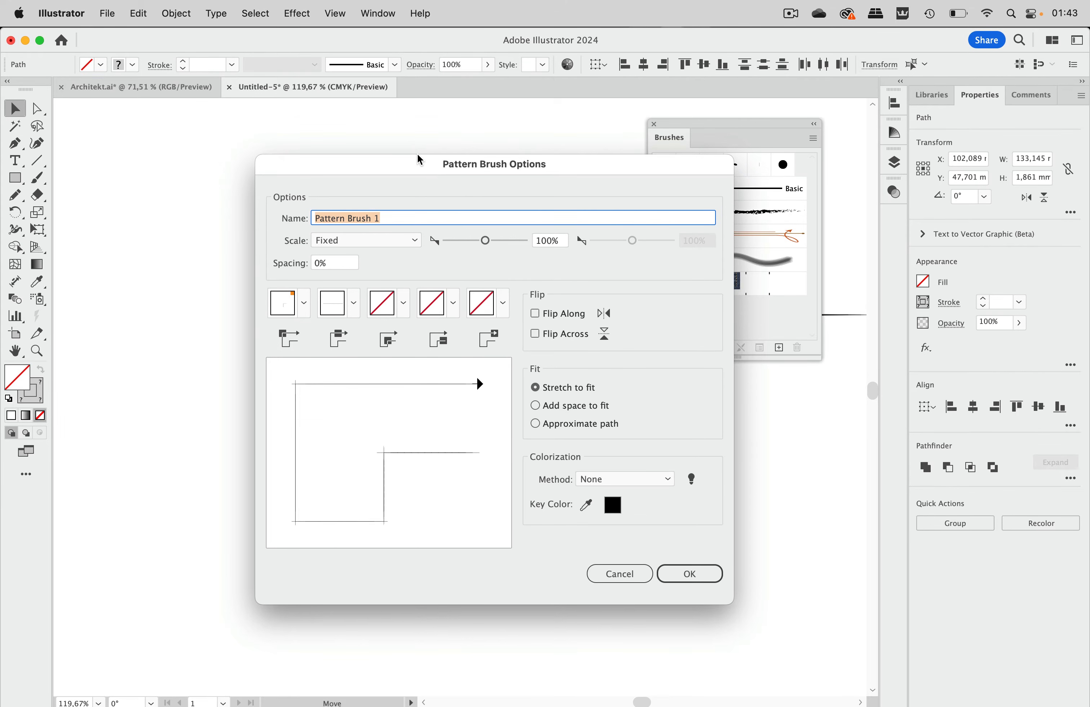
left_click(619, 478)
left_click(621, 511)
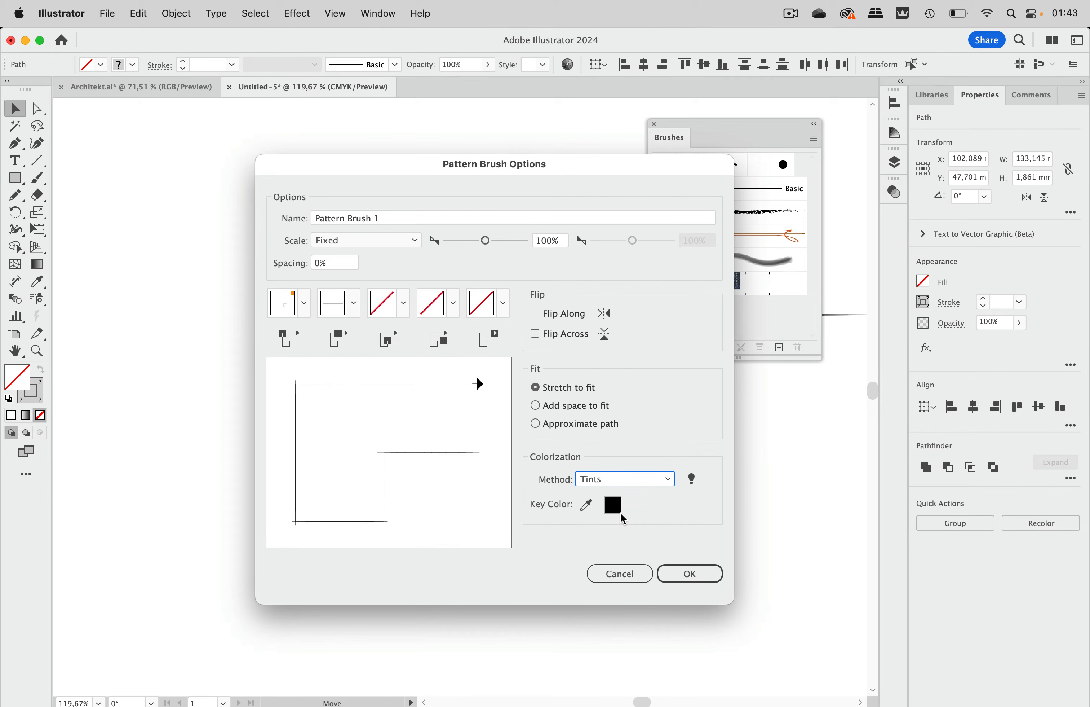
left_click(699, 573)
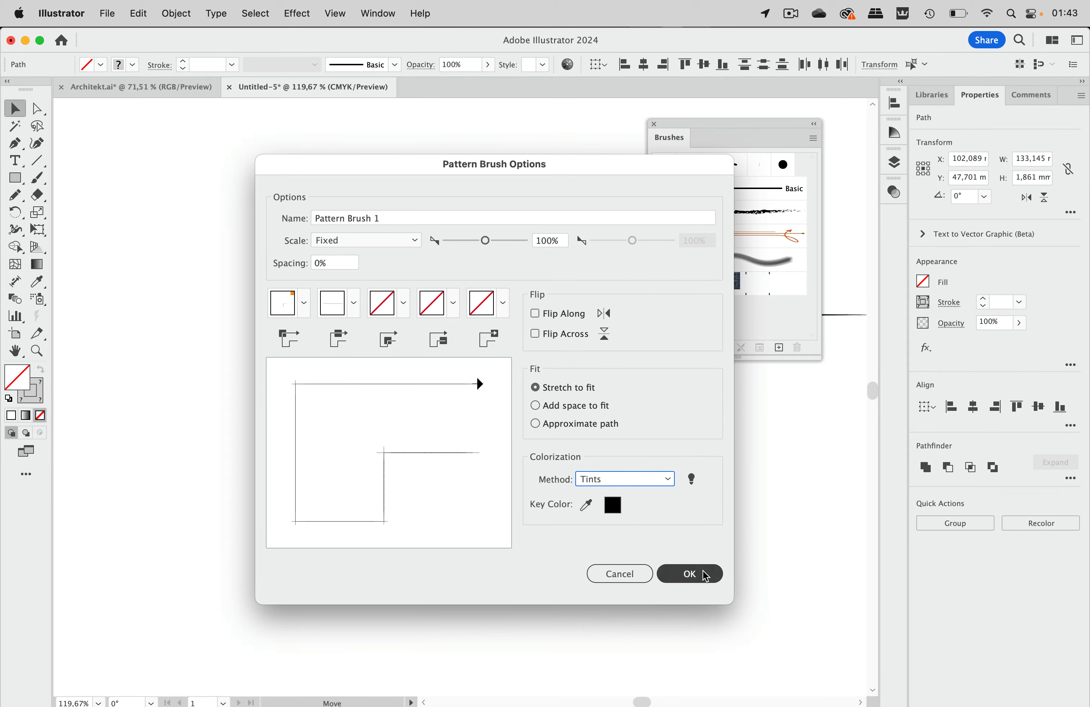
Add the text "AOP" below the line and enlarge it to about 69 pt.
scroll(546, 450, "down", 3)
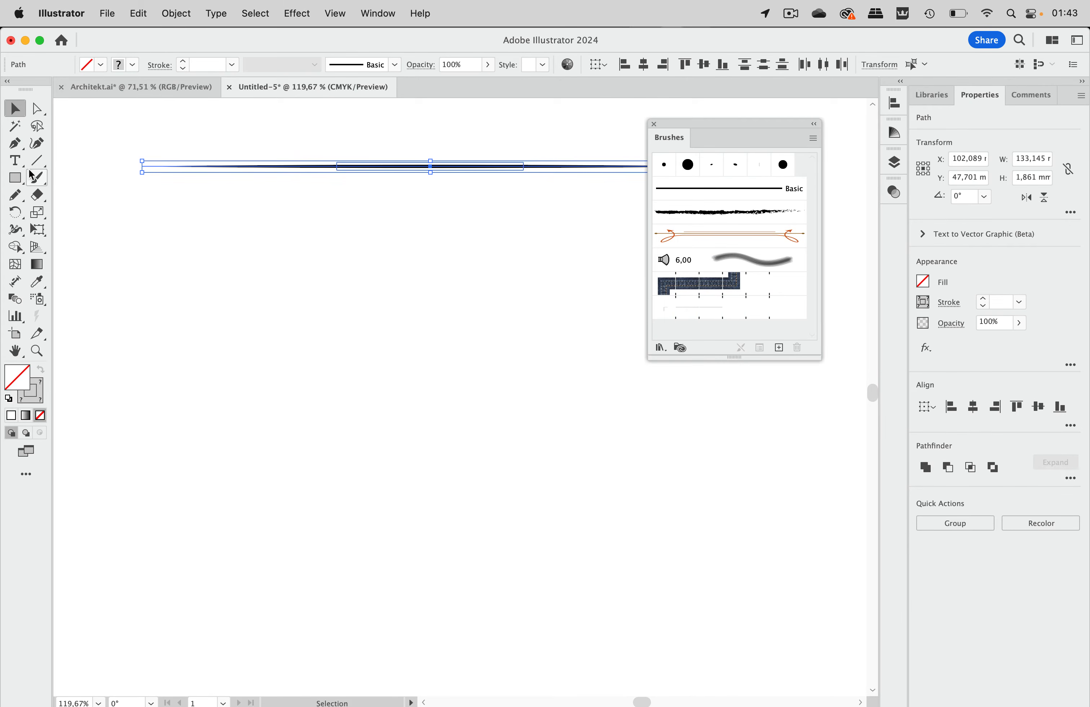
left_click(15, 161)
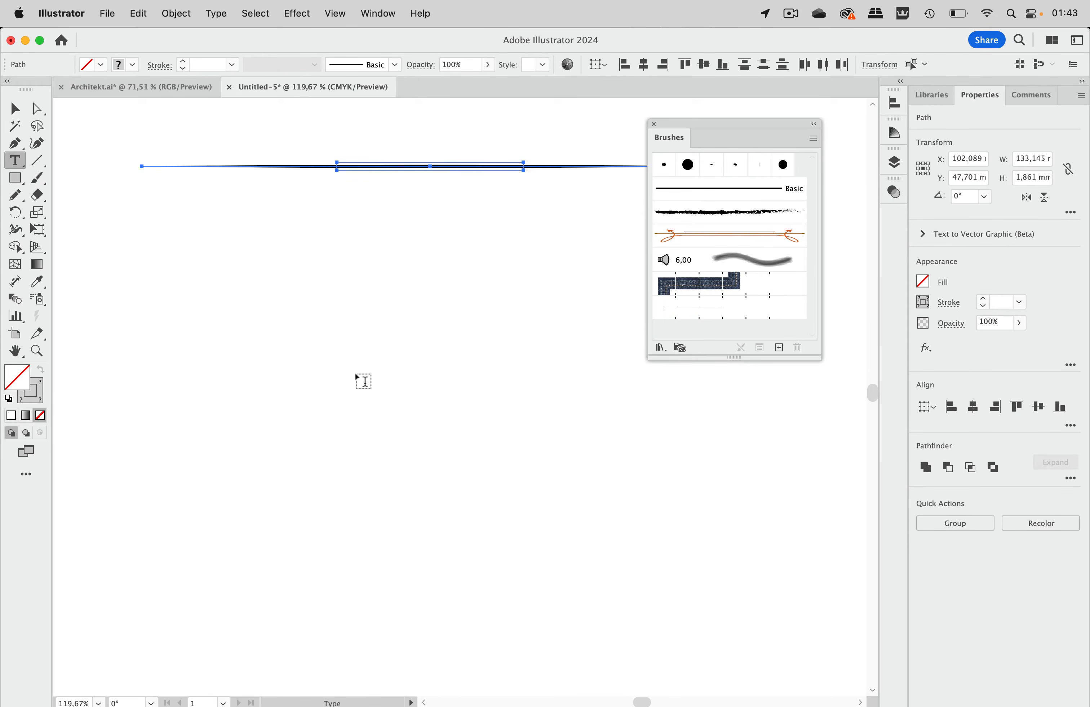
left_click(364, 383)
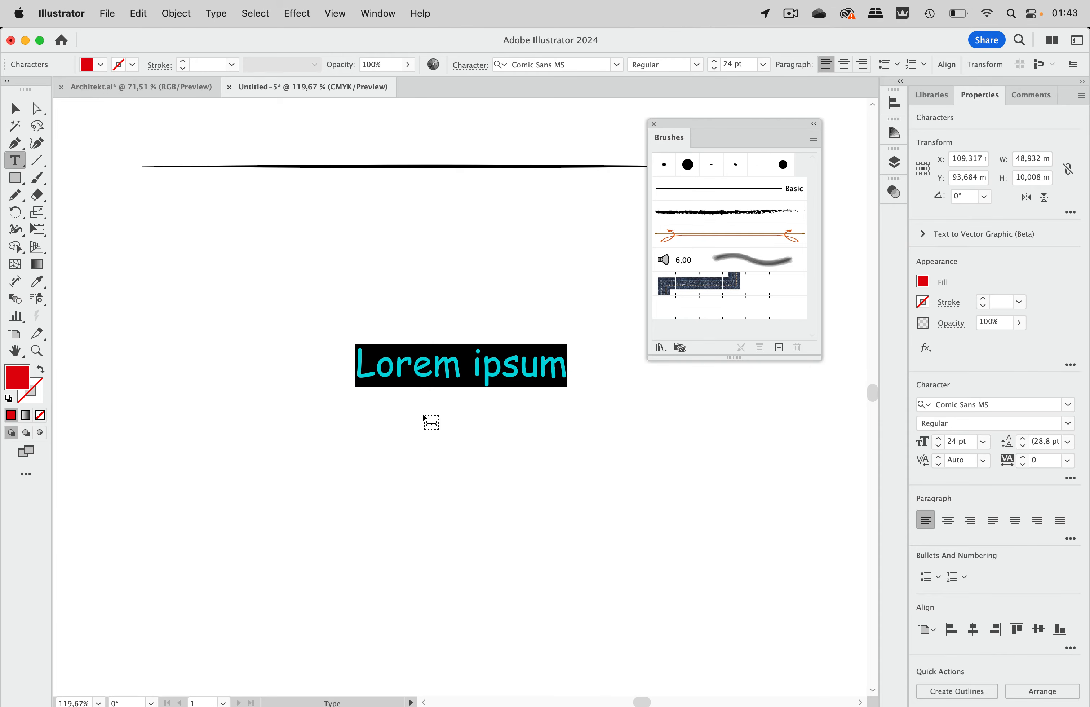
type("AOP")
left_click(15, 108)
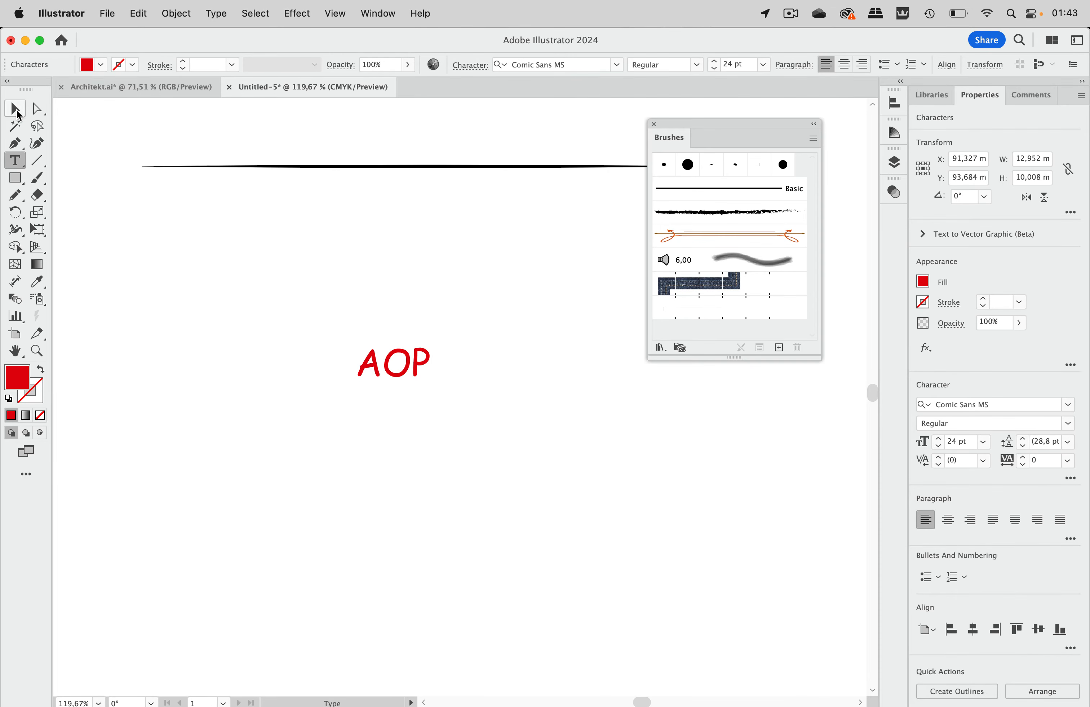
left_click_drag(431, 388, 572, 519)
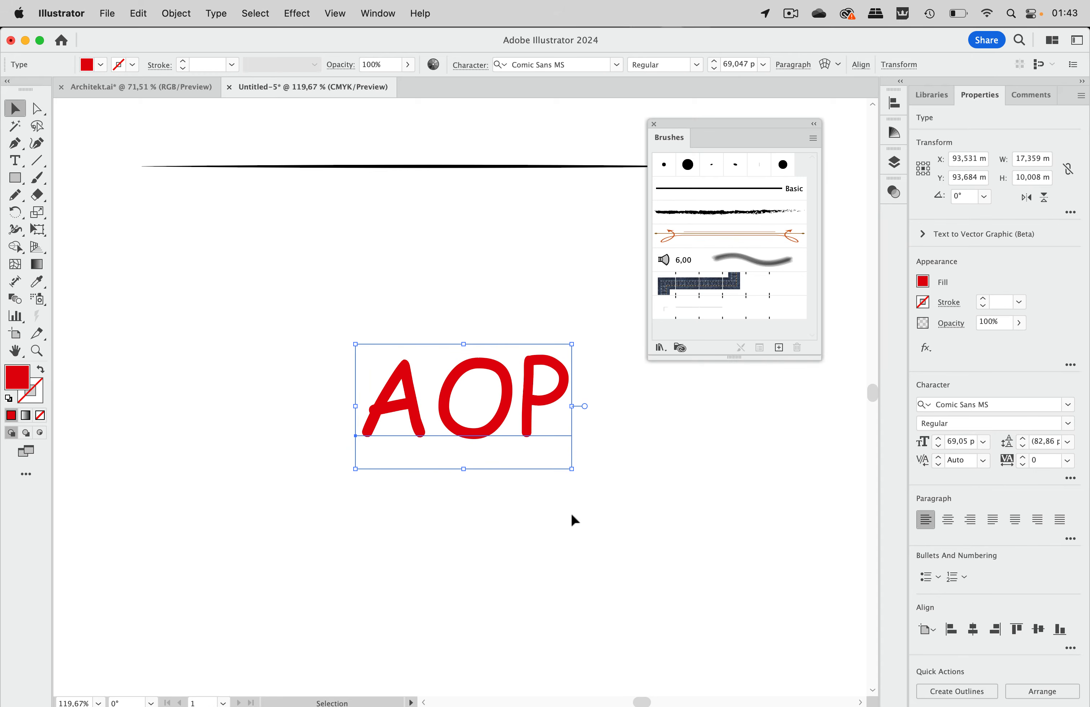
Change the font of the AOP text to Impact.
left_click(587, 62)
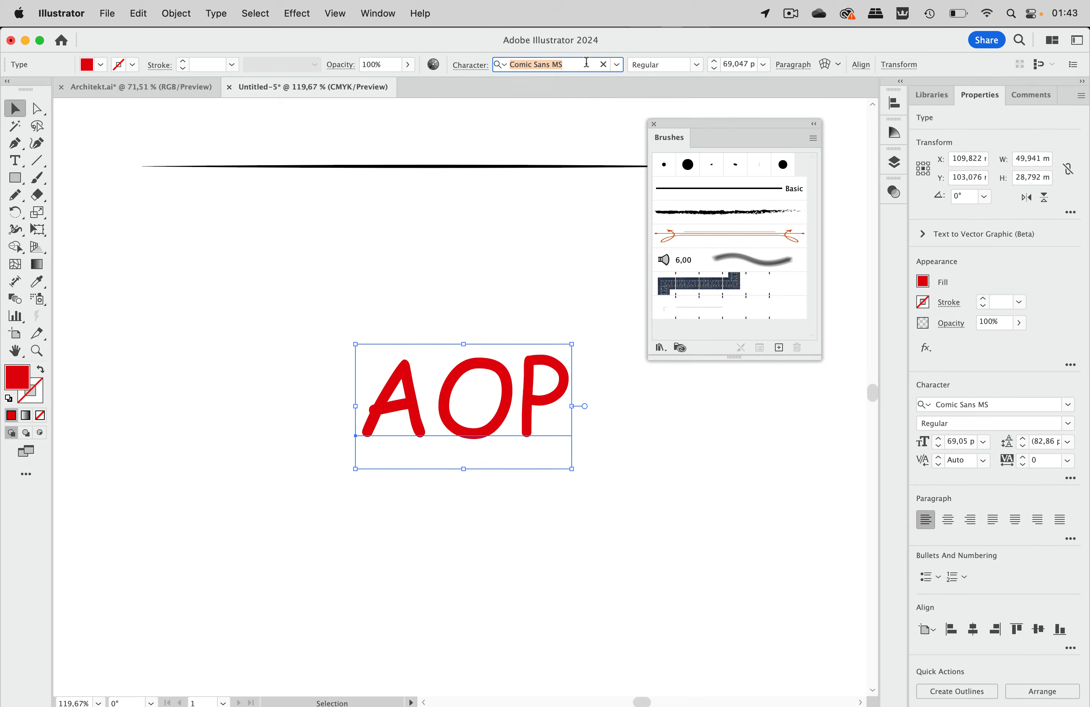
type("imp")
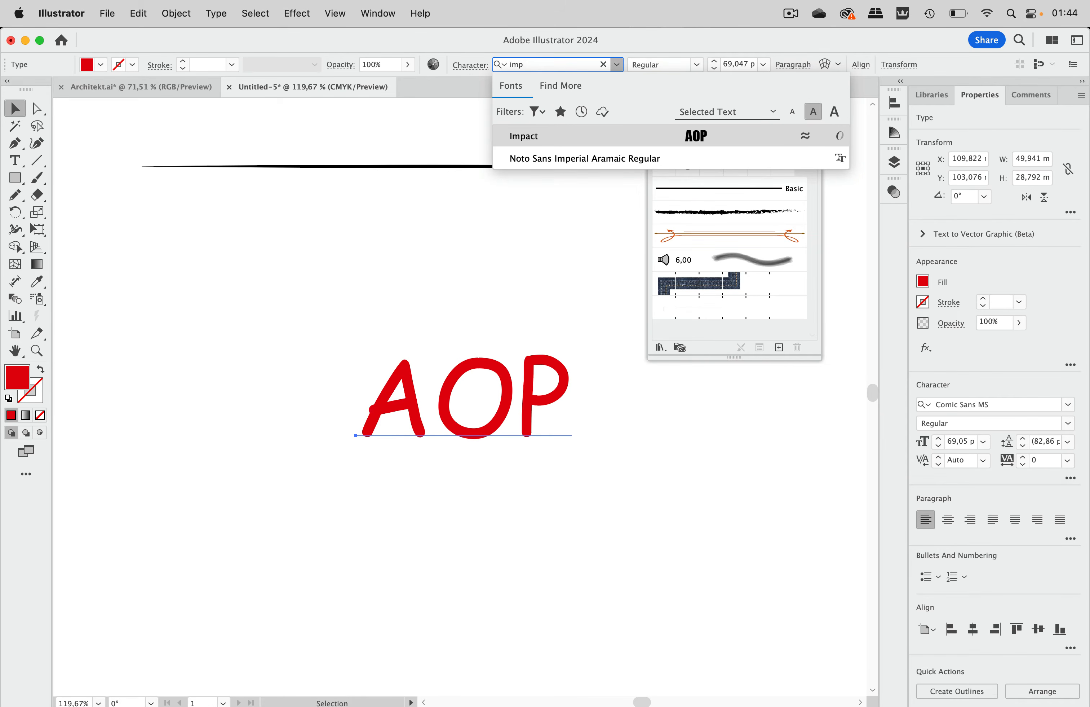
left_click(606, 138)
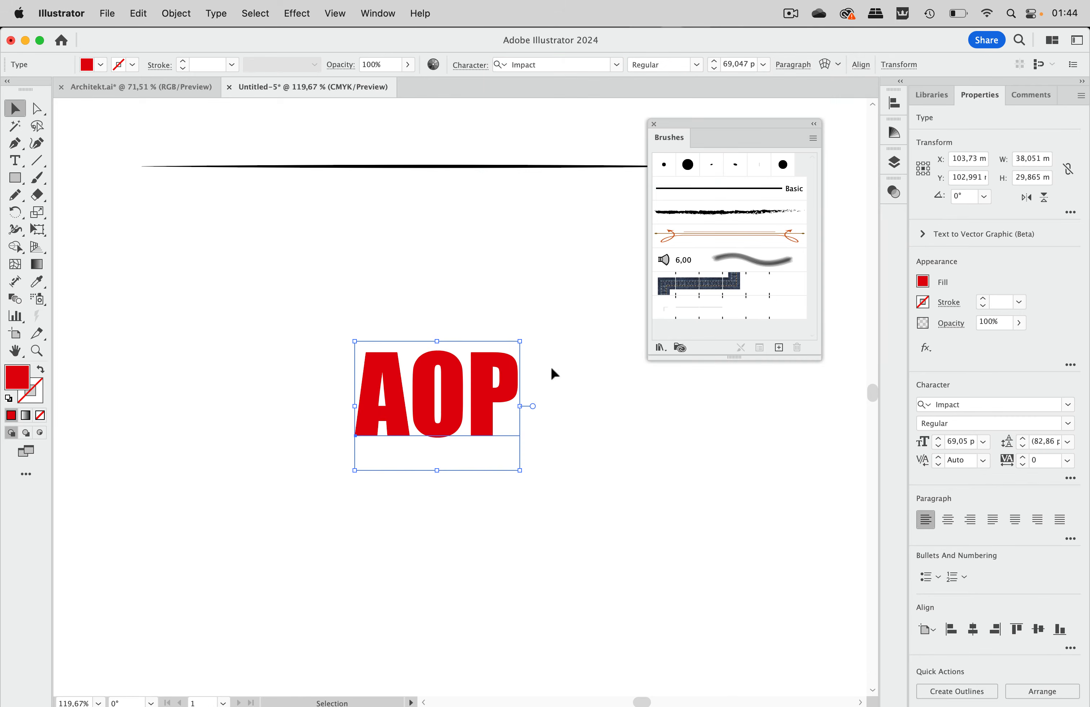
Enlarge the AOP text to about 108 pt and move it closer below the tapered line.
left_click_drag(520, 469, 613, 544)
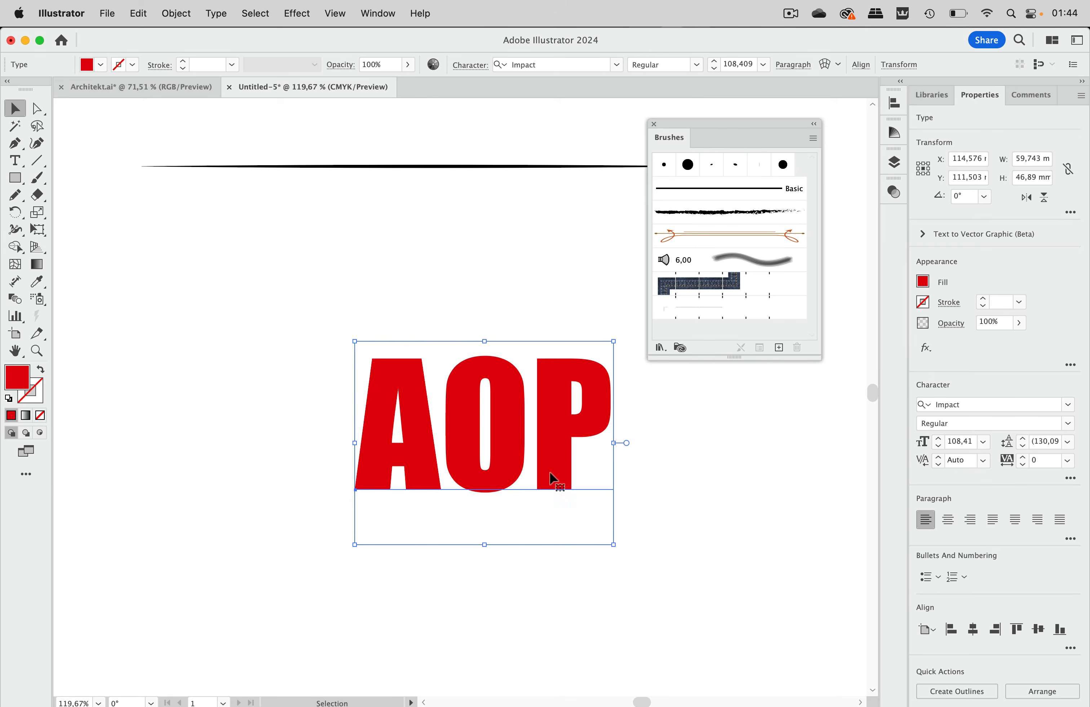
left_click_drag(553, 442, 510, 417)
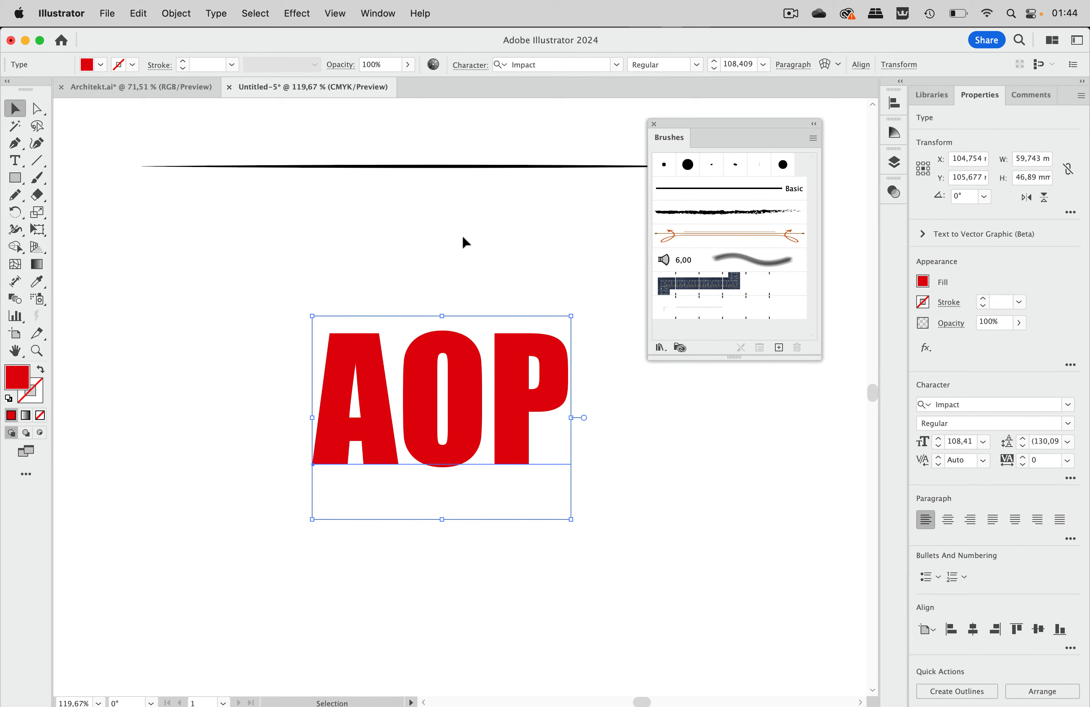
left_click_drag(515, 376, 516, 354)
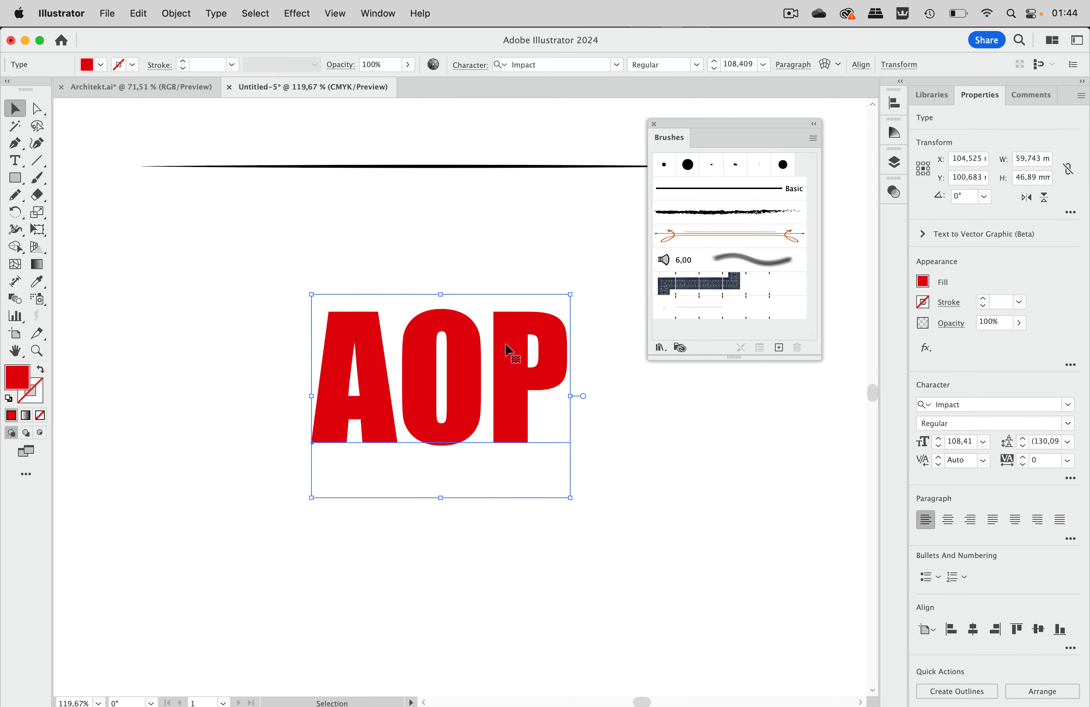
Remove the fill of the AOP text and add a 1 pt black stroke to its appearance.
left_click(100, 64)
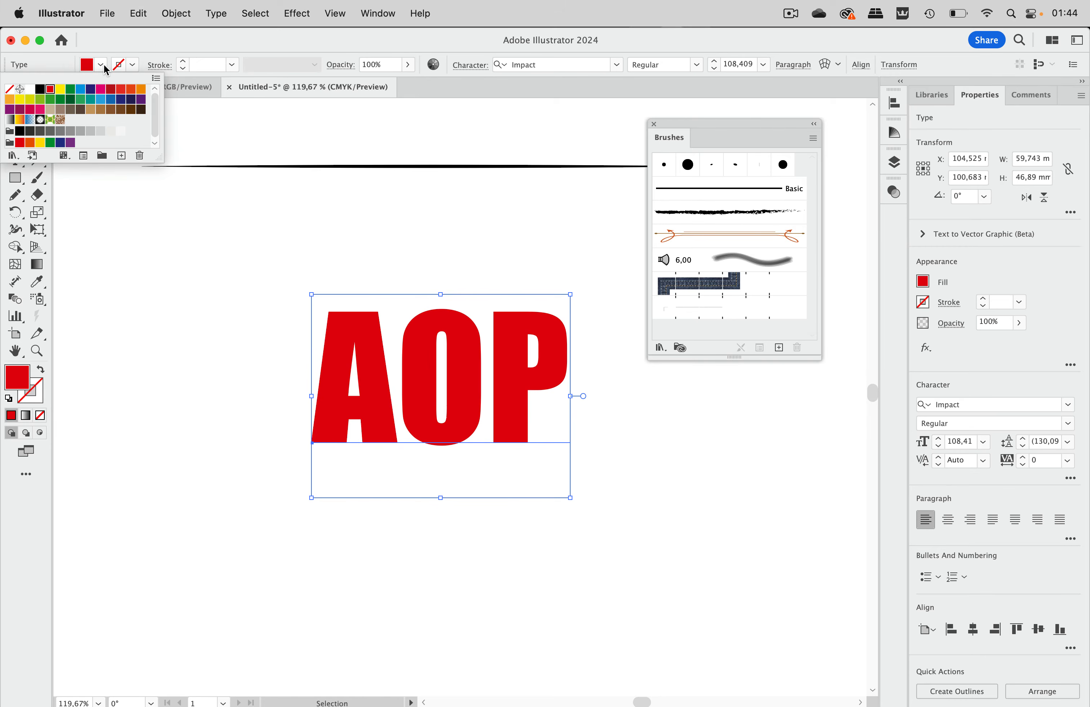
left_click(9, 89)
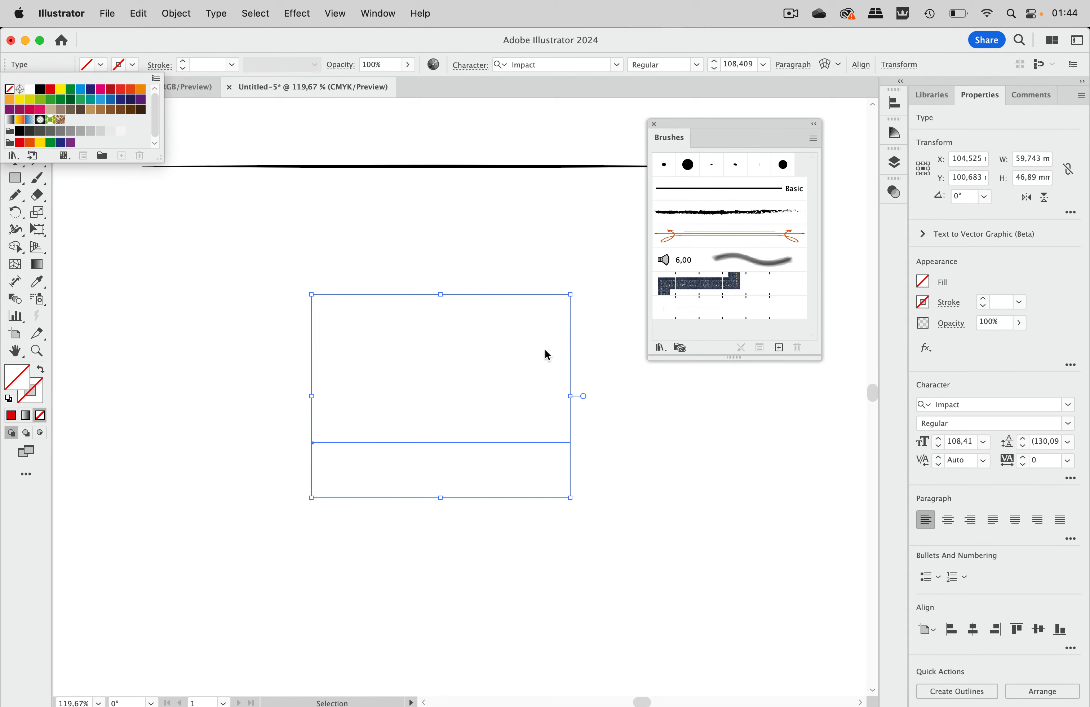
left_click(390, 14)
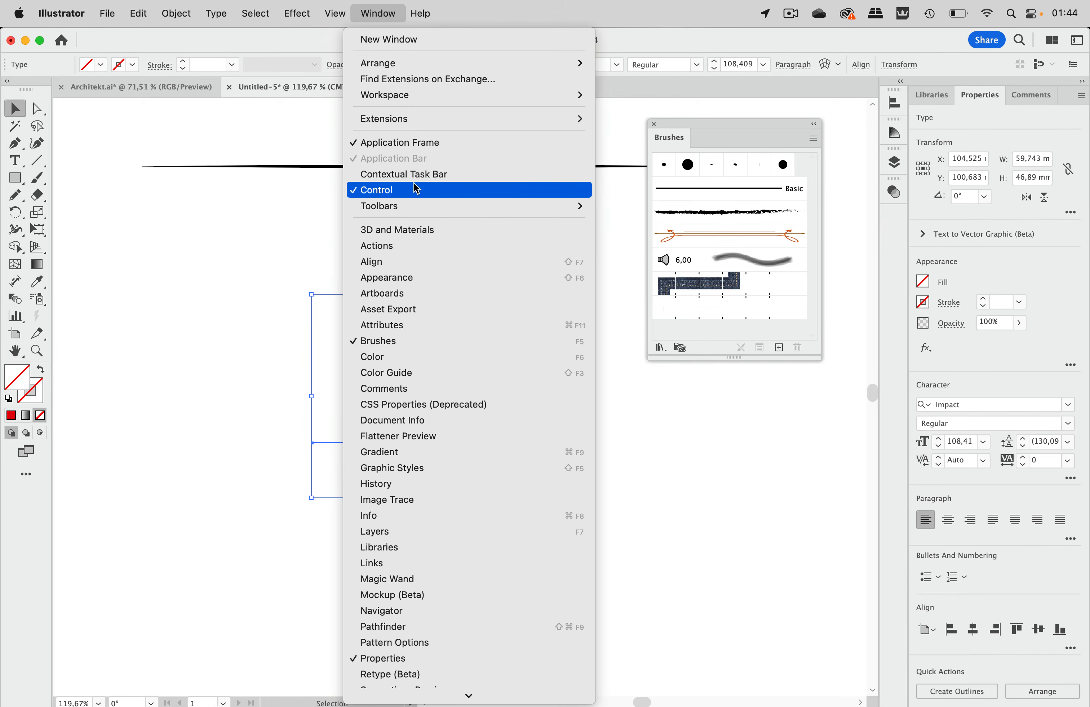
left_click(411, 279)
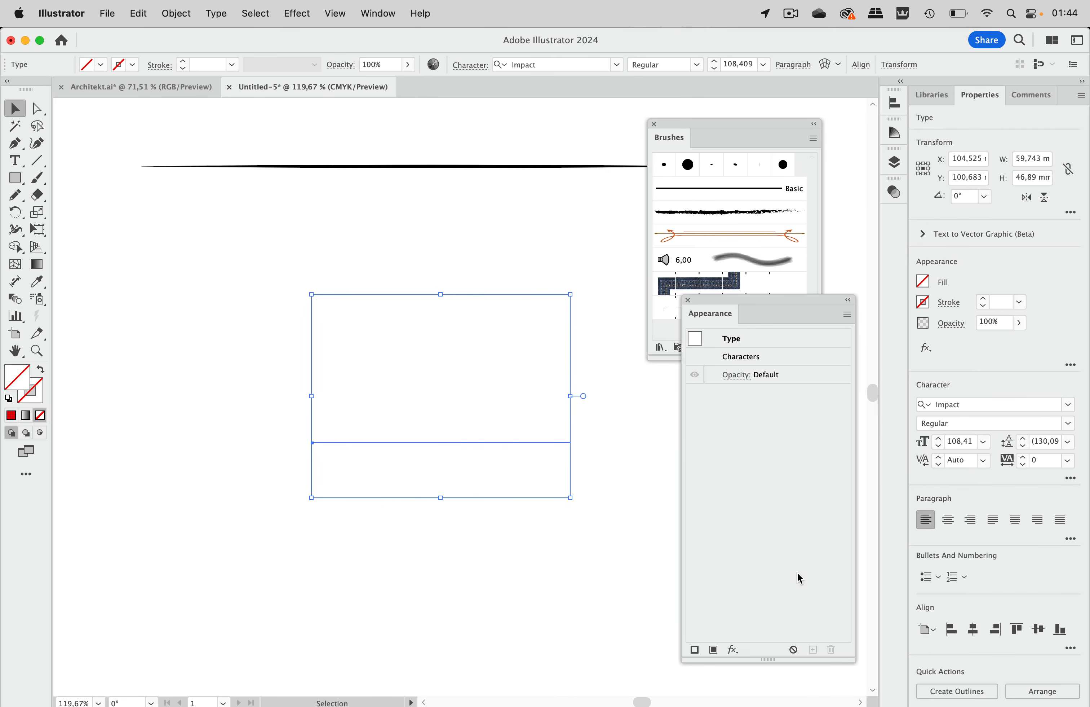
left_click(696, 650)
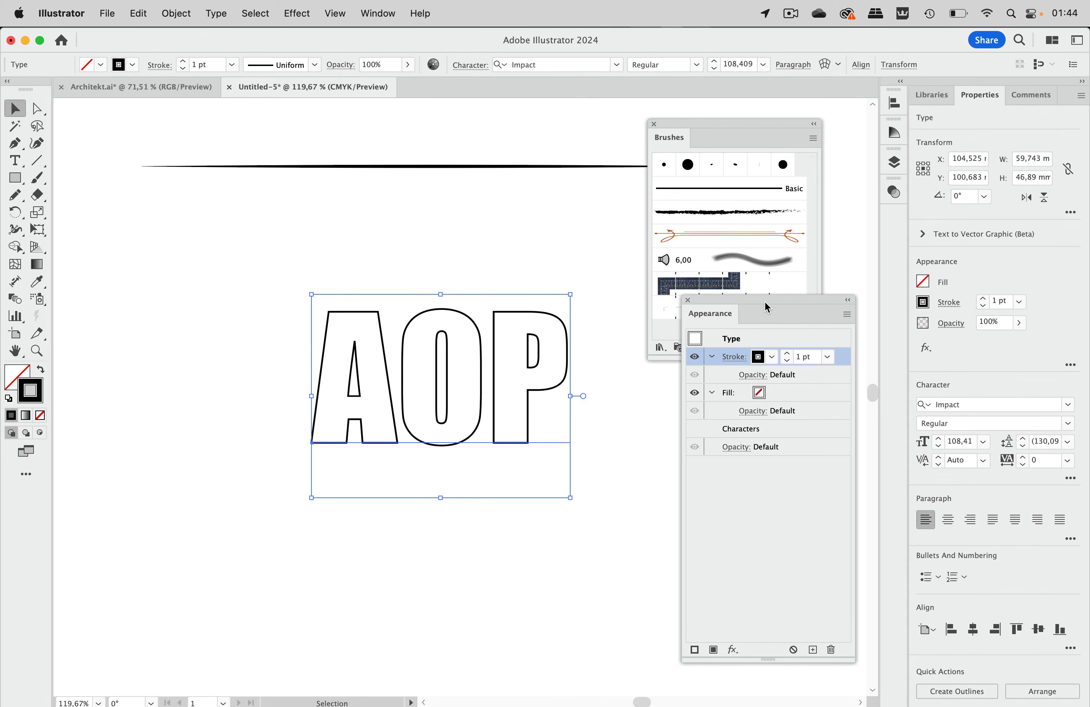
Apply the tapered-line pattern brush to the stroke of the AOP text and deselect the text.
left_click_drag(766, 304, 769, 387)
left_click(747, 316)
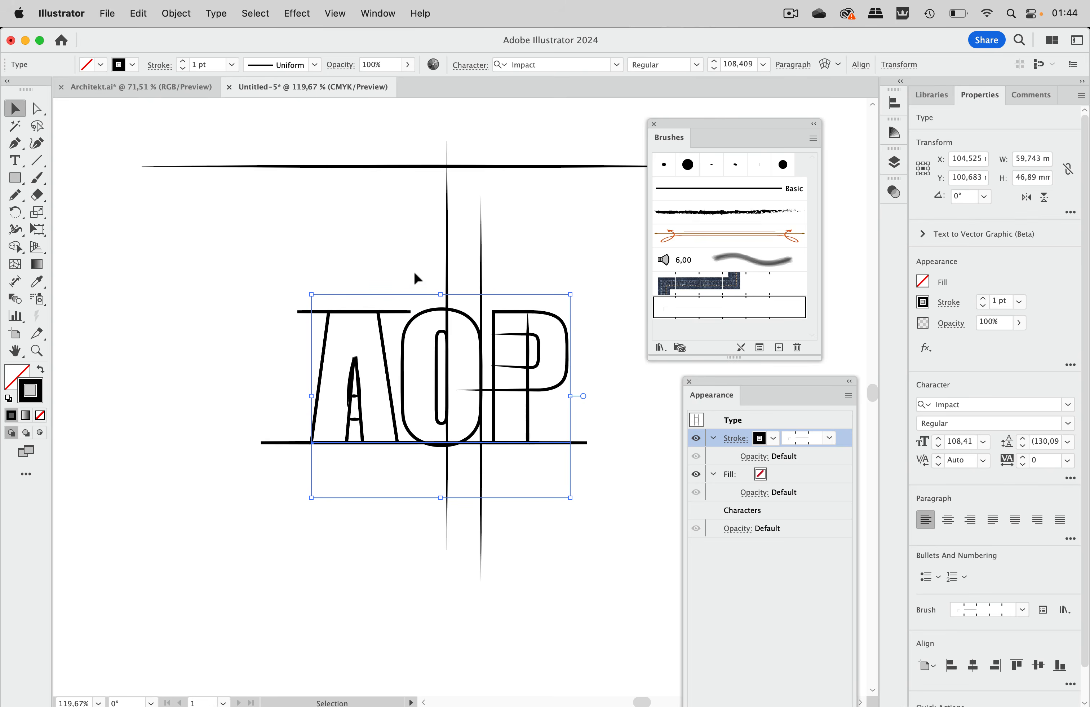
left_click(404, 248)
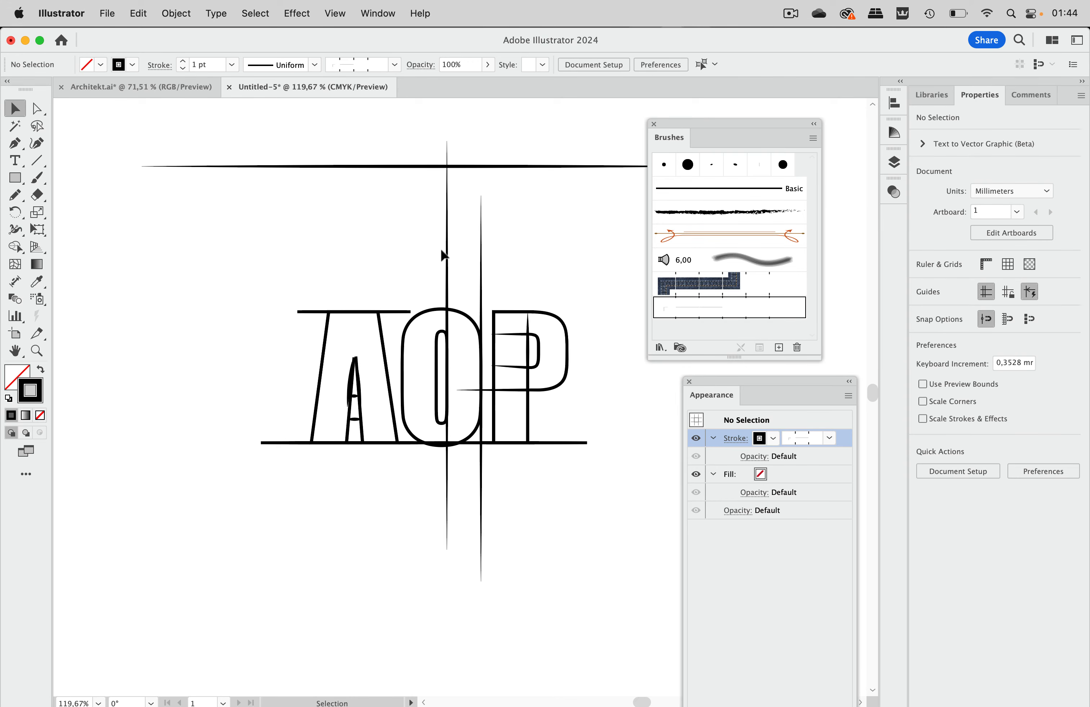
key("super+Tab")
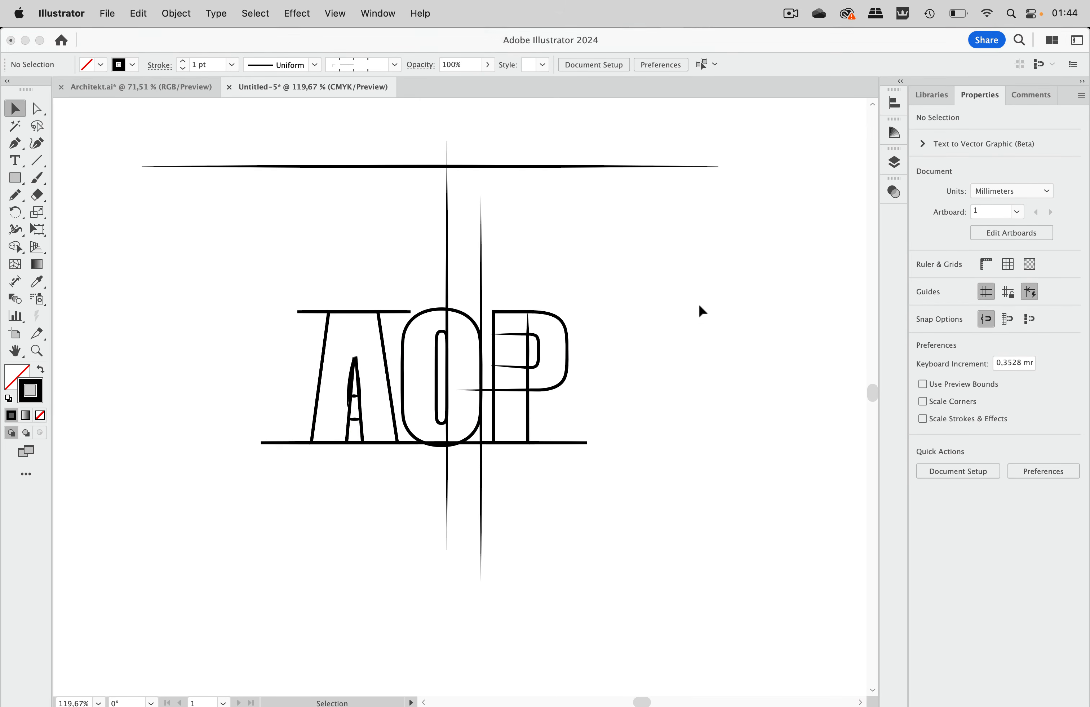
key("super+Tab")
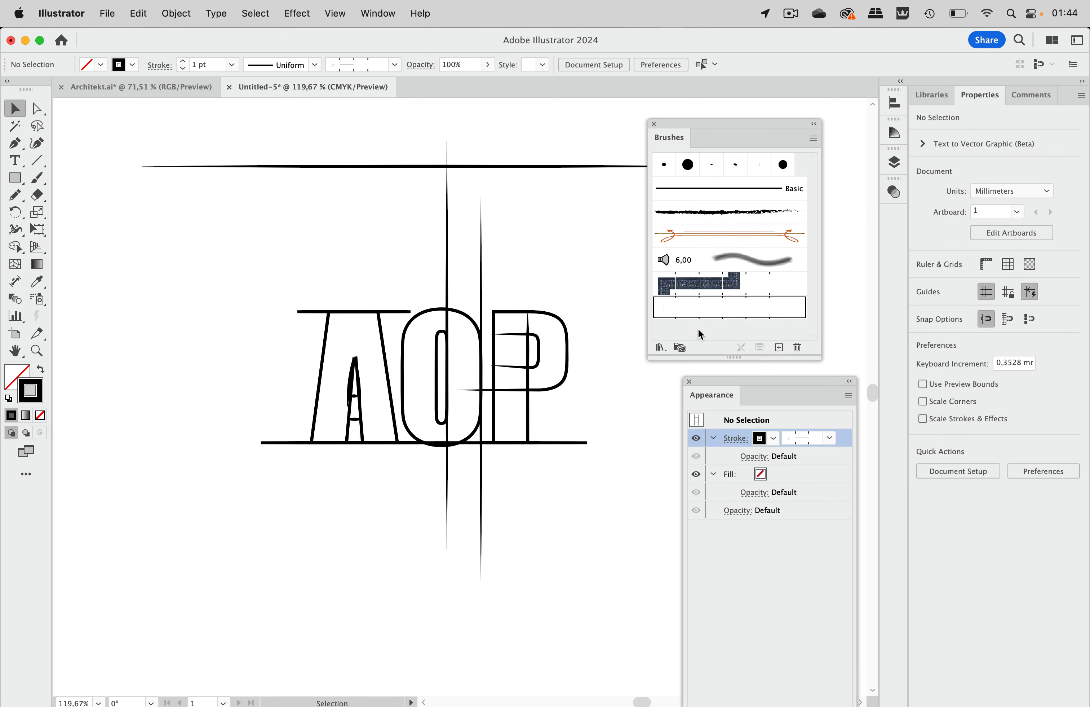
Set the outer corner tile of Pattern Brush 1 to None and apply the change to the existing strokes.
double_click(720, 313)
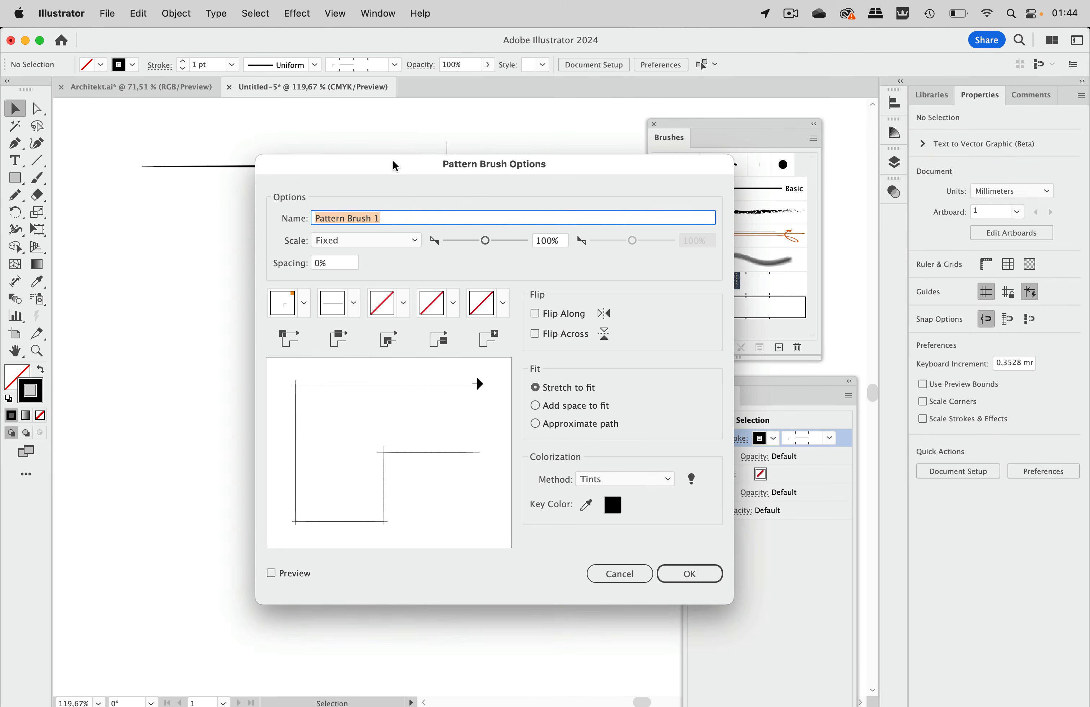
left_click_drag(396, 166, 726, 9)
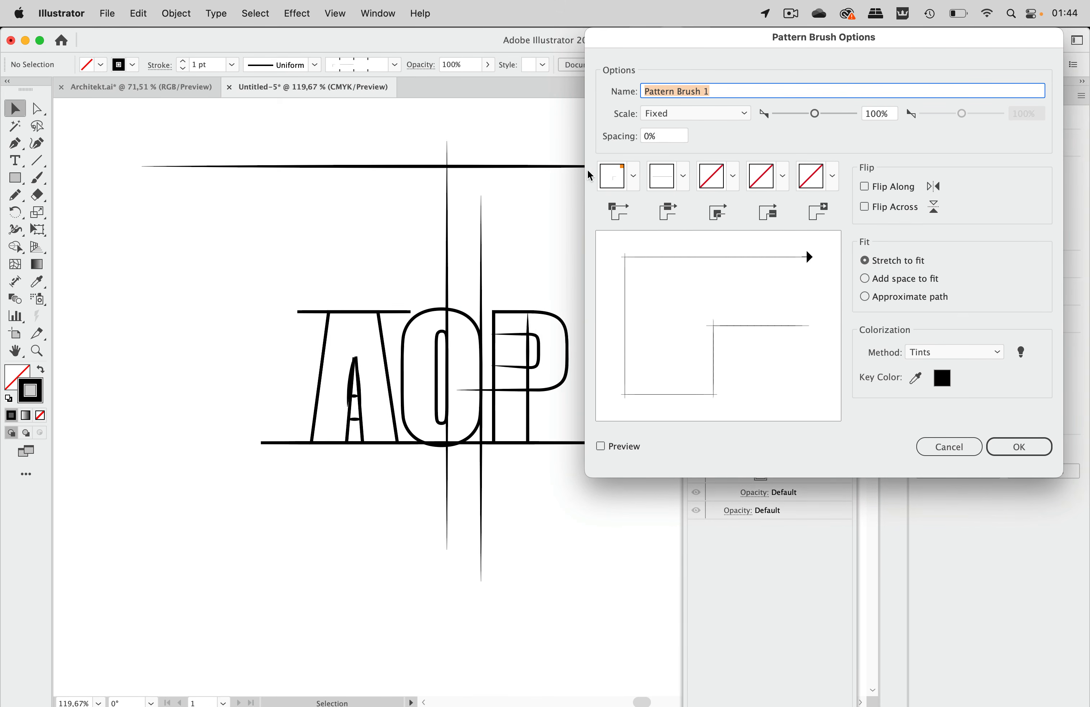
left_click(637, 179)
scroll(567, 257, "up", 3)
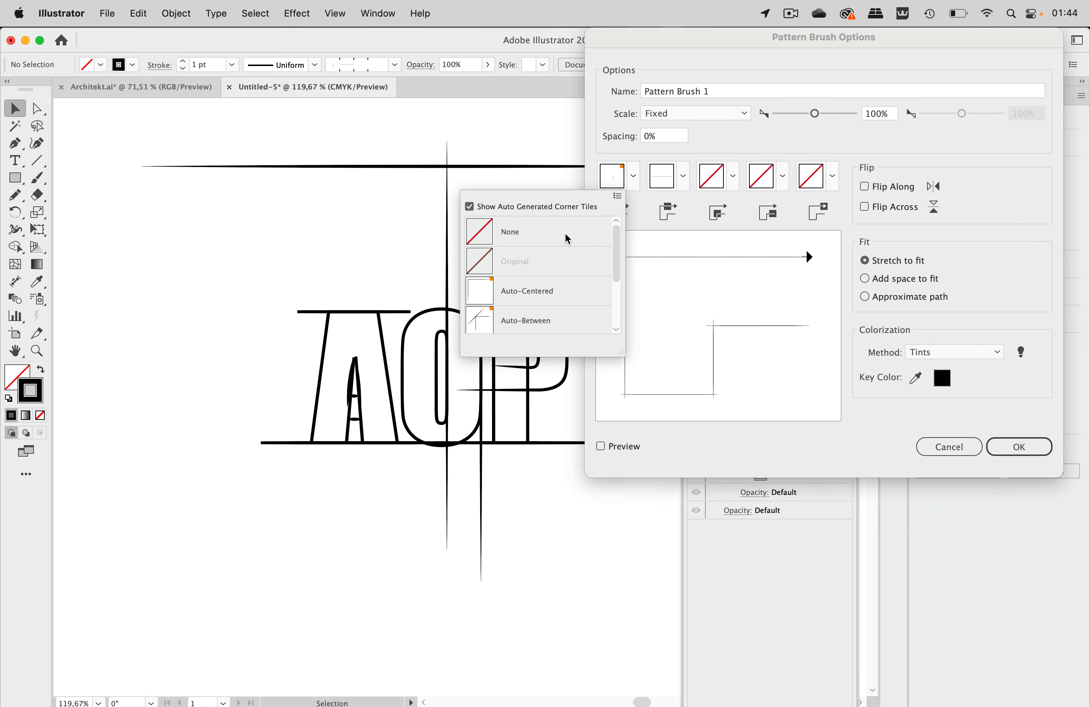
left_click(515, 232)
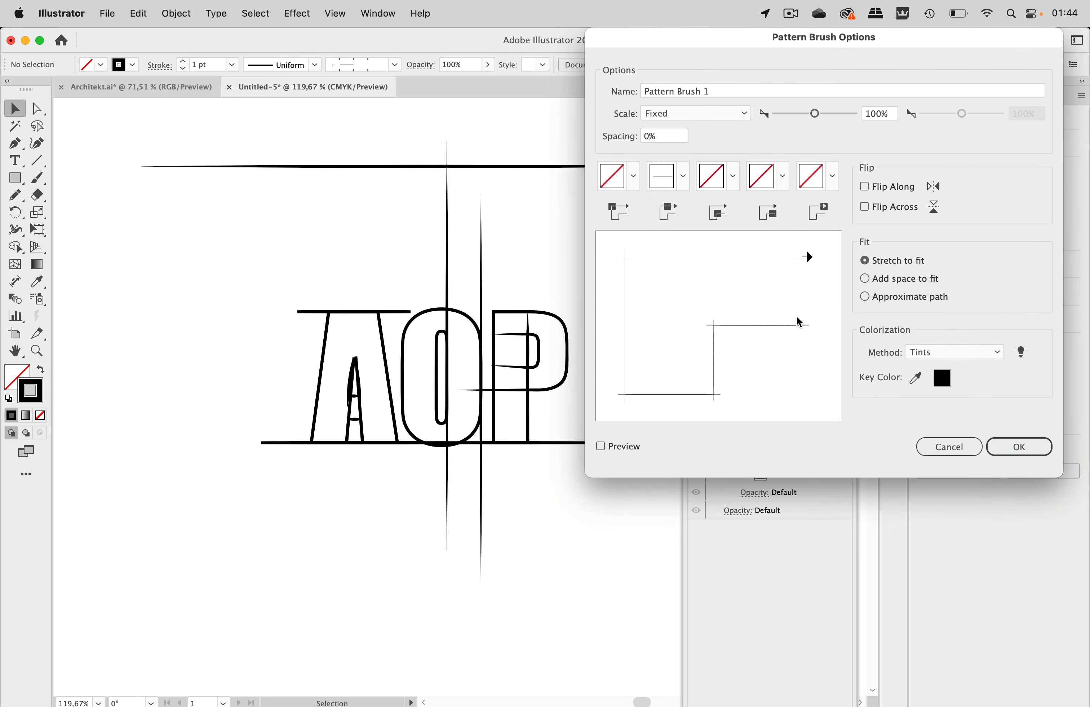
left_click(1020, 447)
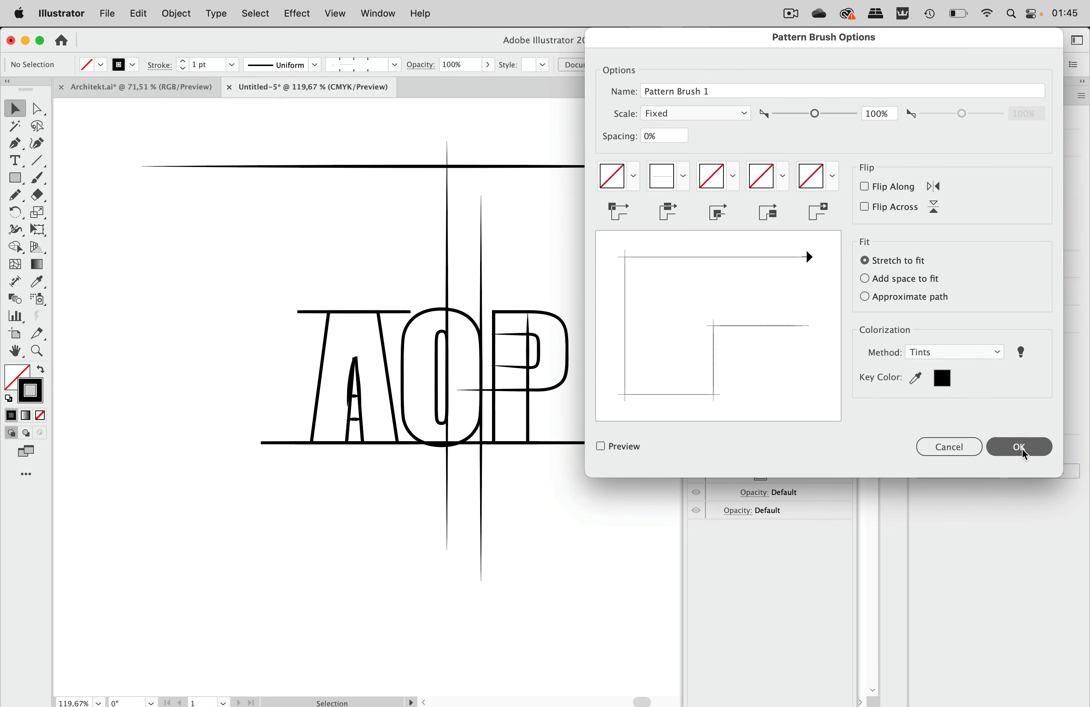
left_click(517, 401)
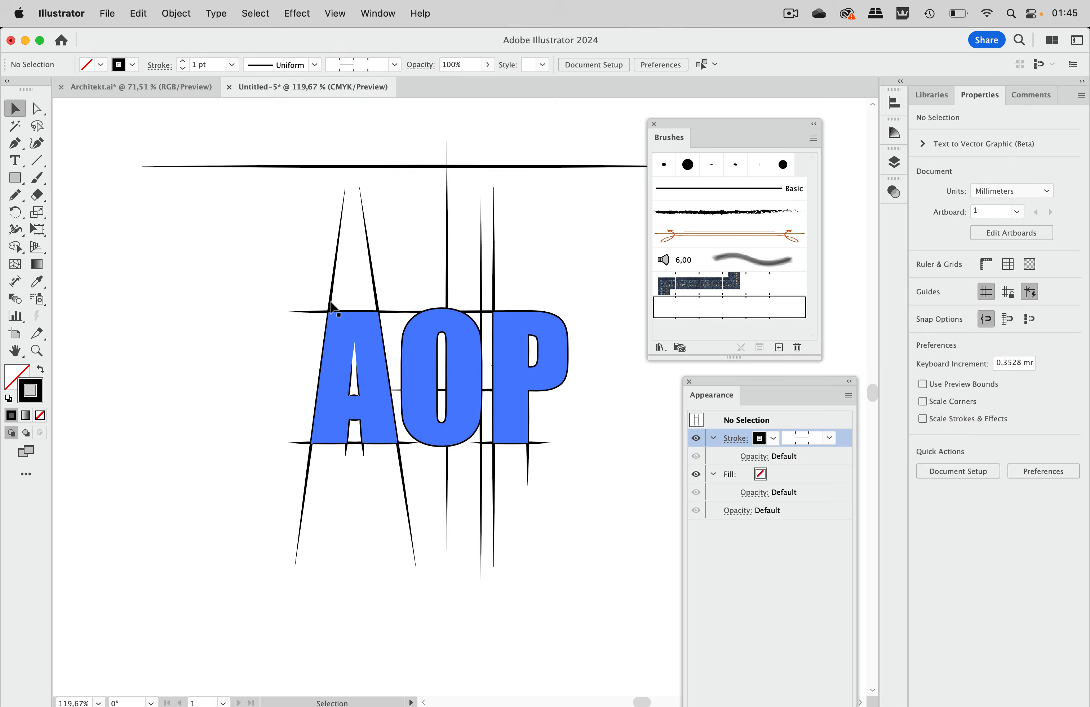
Change the stroke color of the AOP text from the swatches to light blue.
scroll(510, 475, "right", 4)
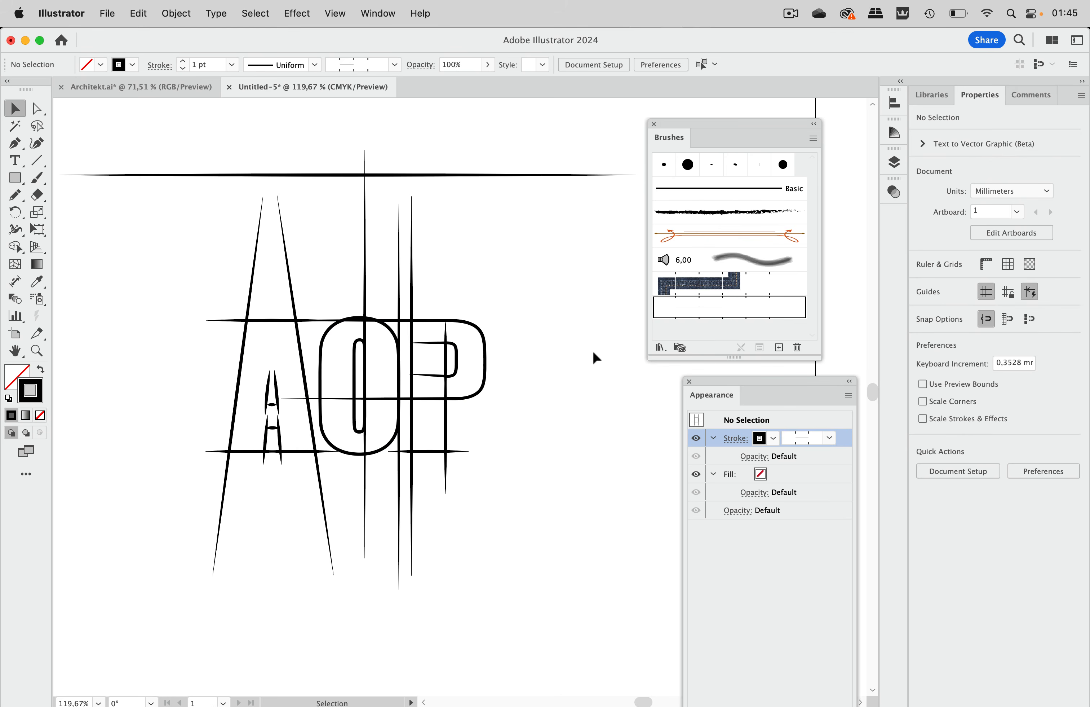
left_click(439, 413)
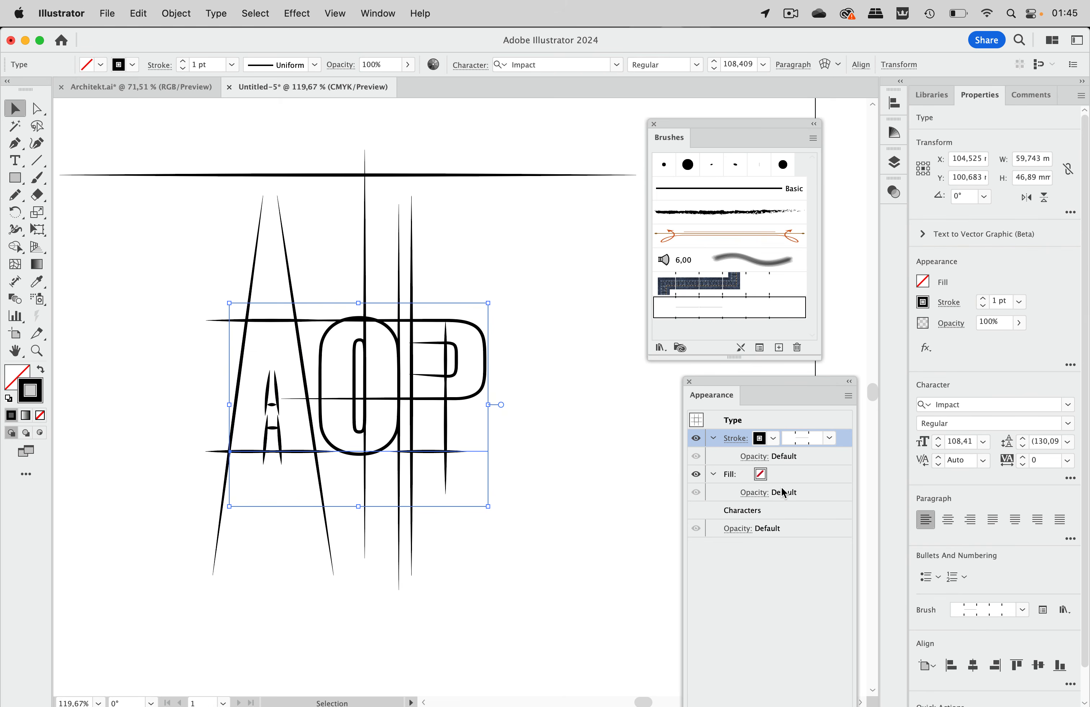
left_click(774, 439)
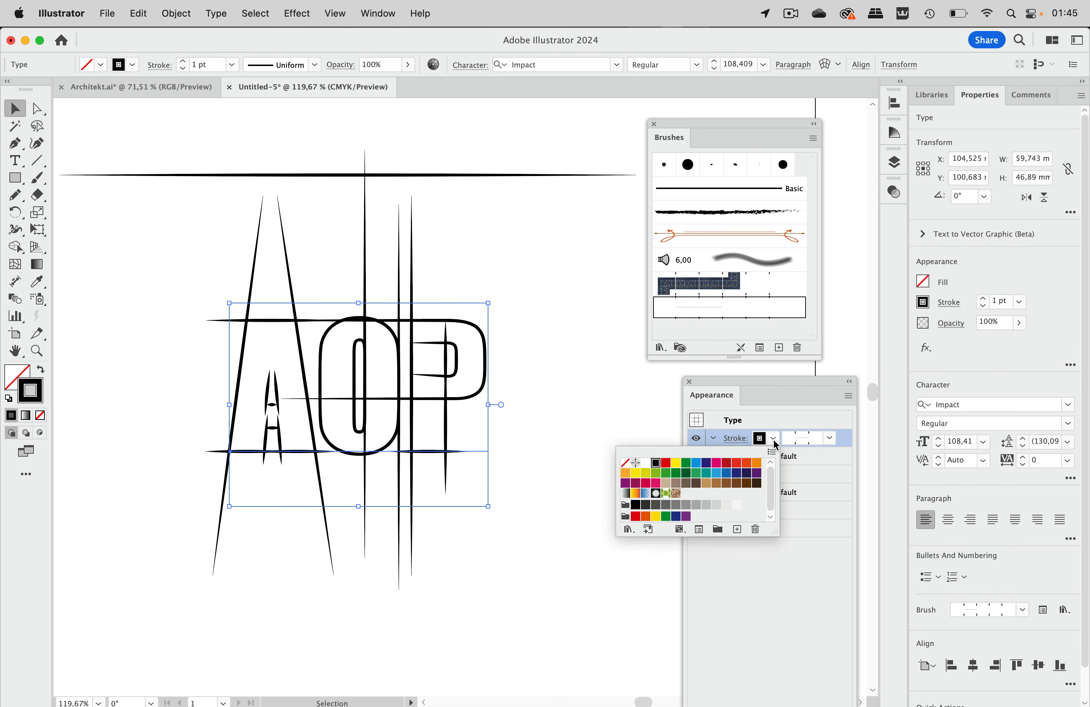
left_click(696, 462)
left_click(591, 328)
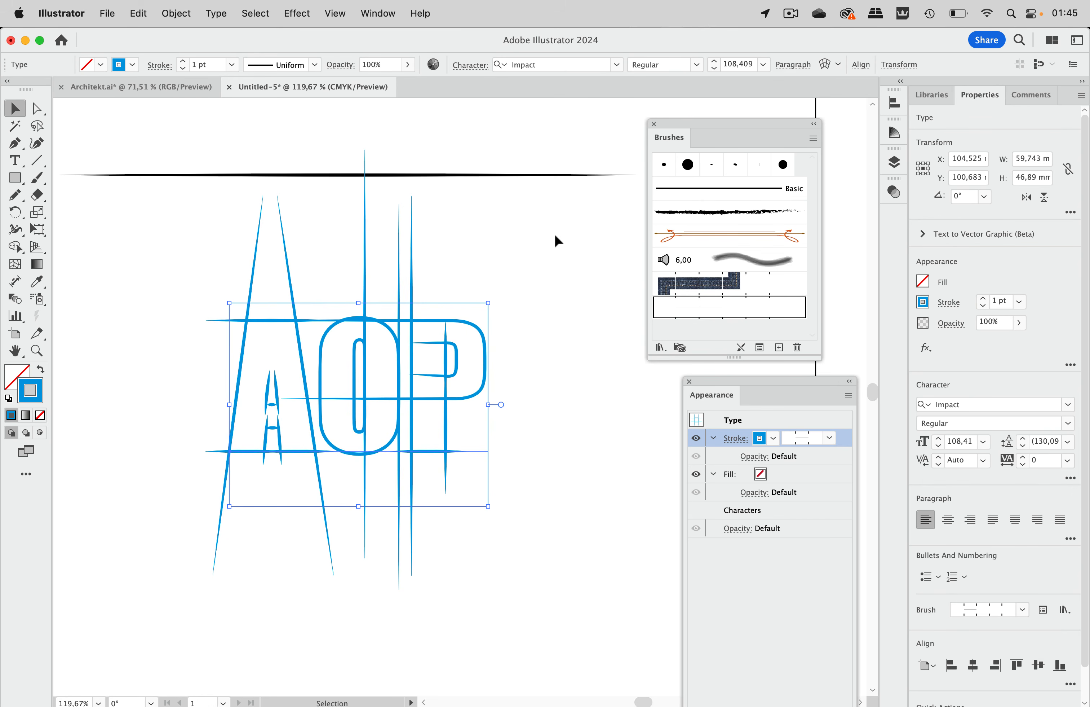
left_click(335, 180)
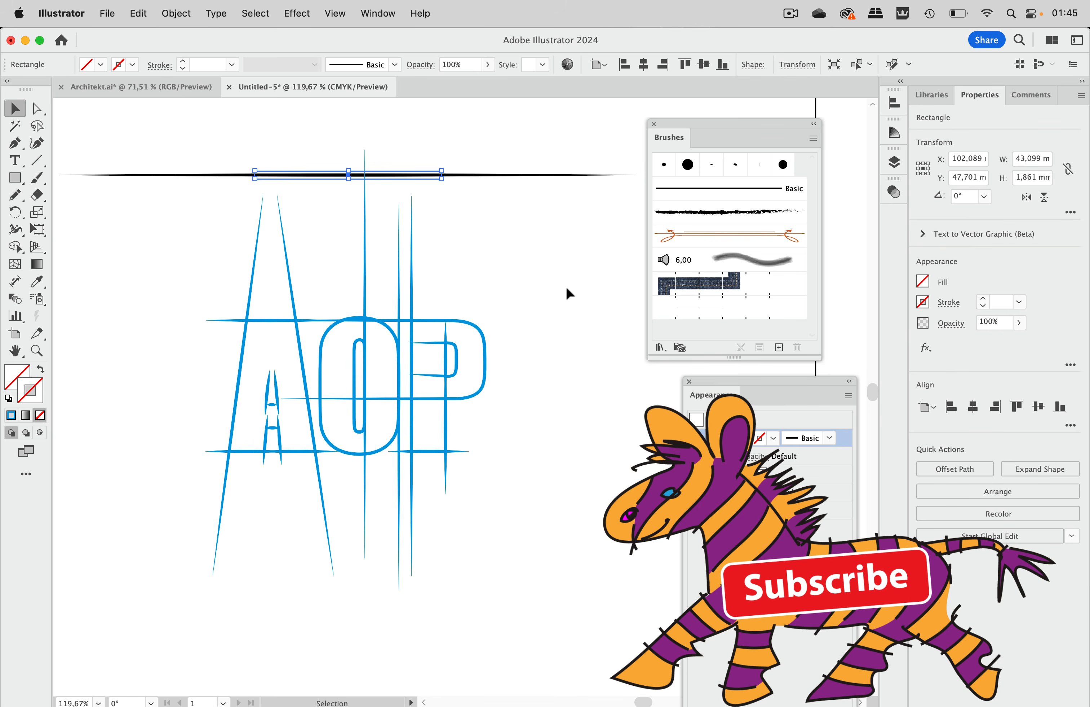
left_click(566, 285)
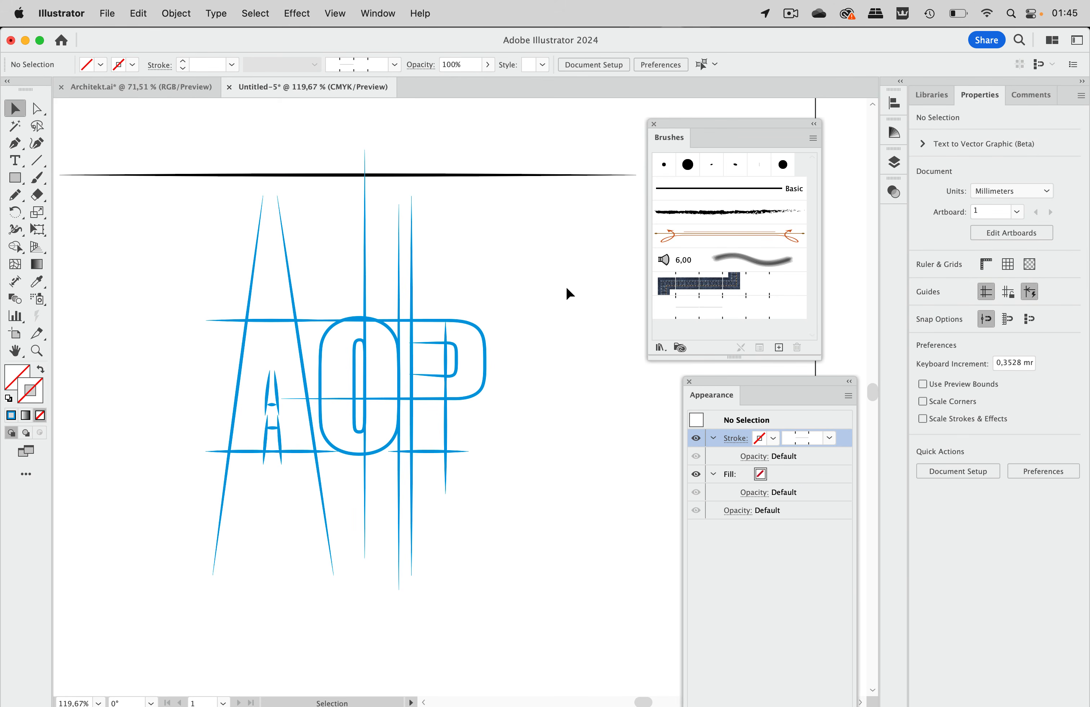